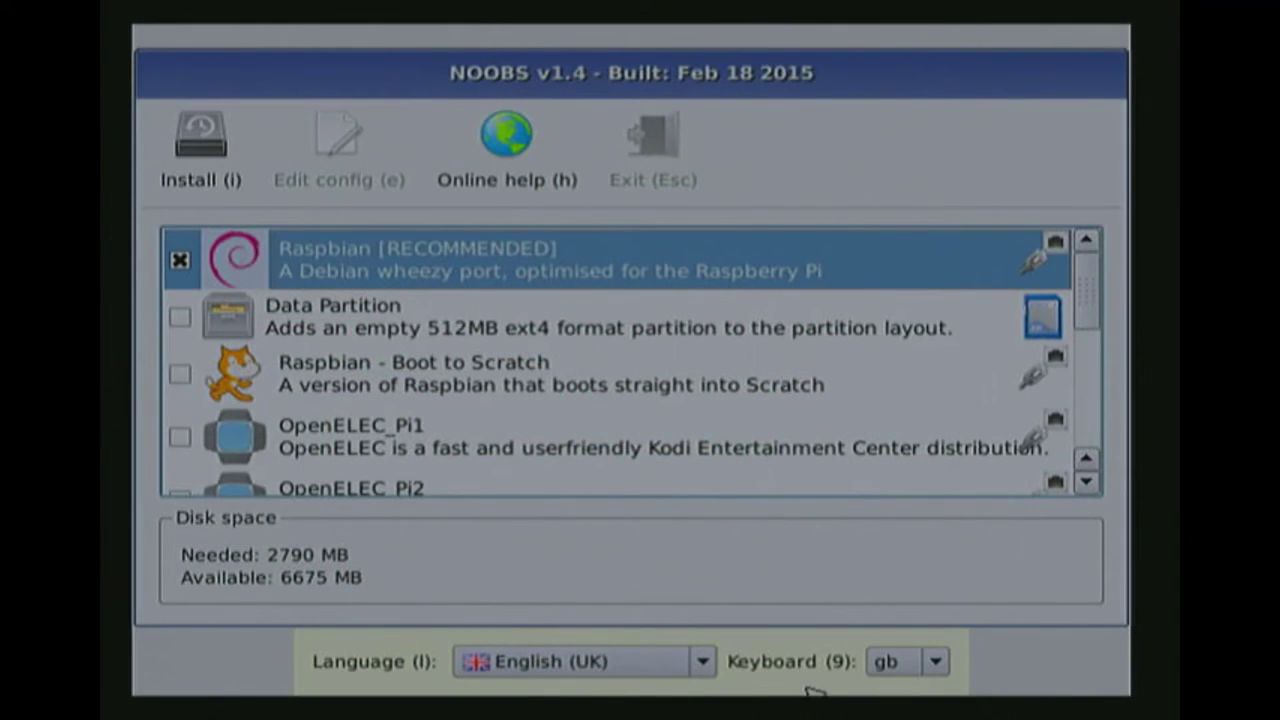
- Set the language to English (US) and install Raspbian [RECOMMENDED] onto the SD card, overwriting existing data
click(703, 662)
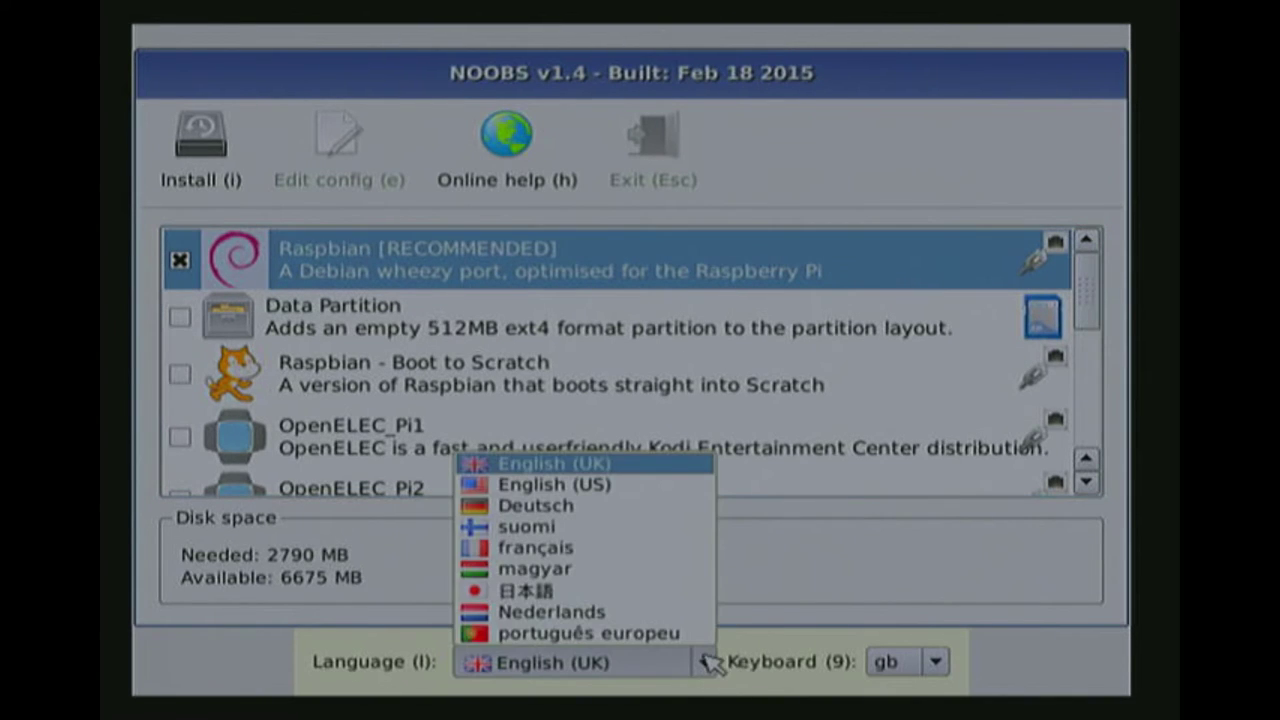
click(636, 486)
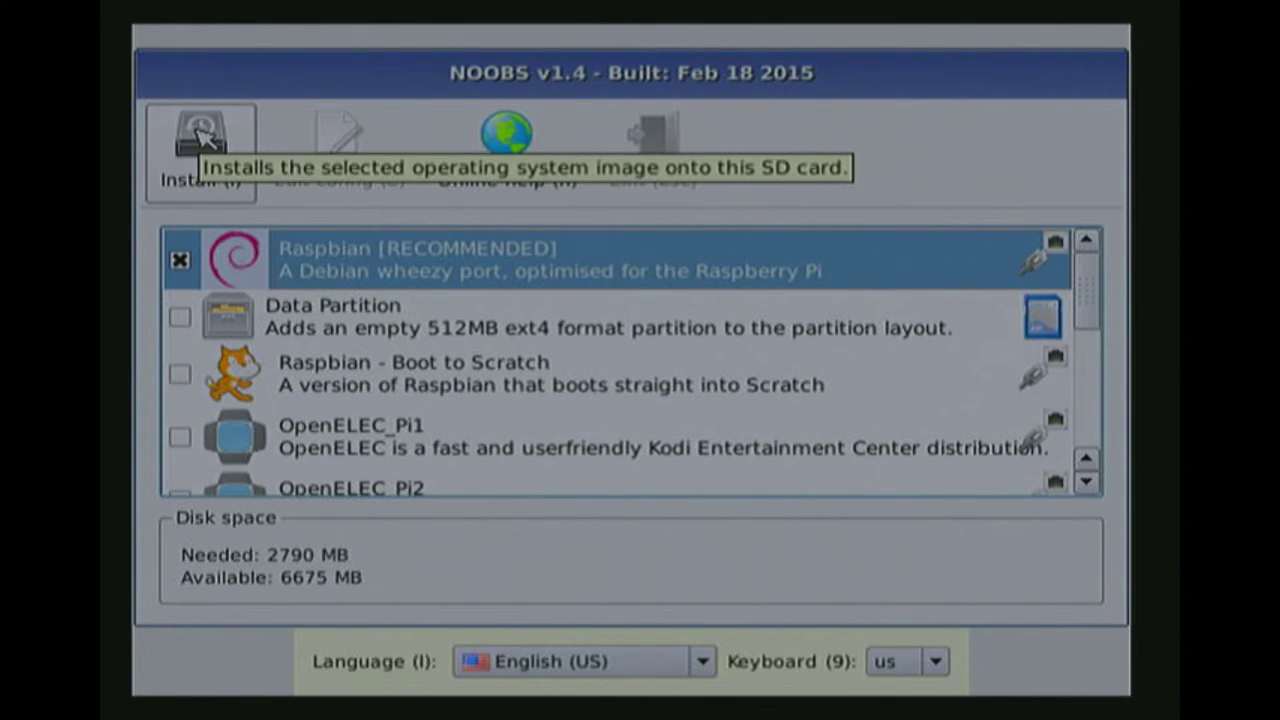
click(205, 138)
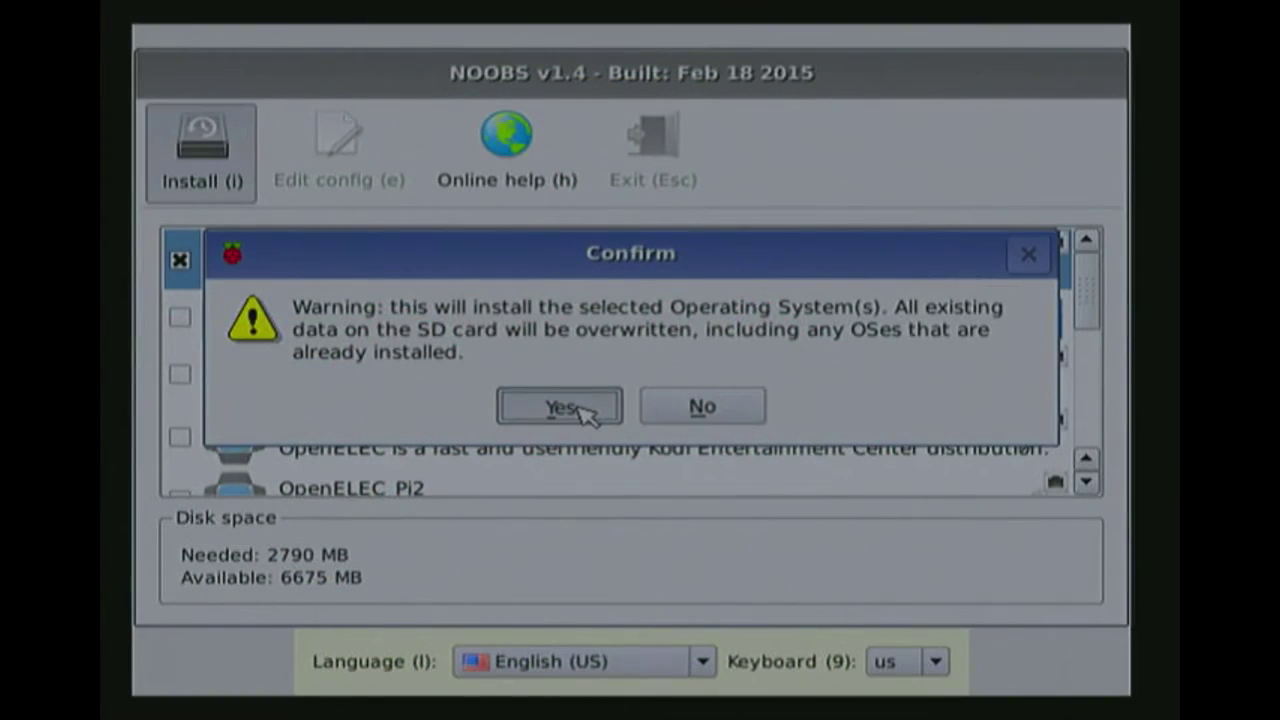
click(580, 405)
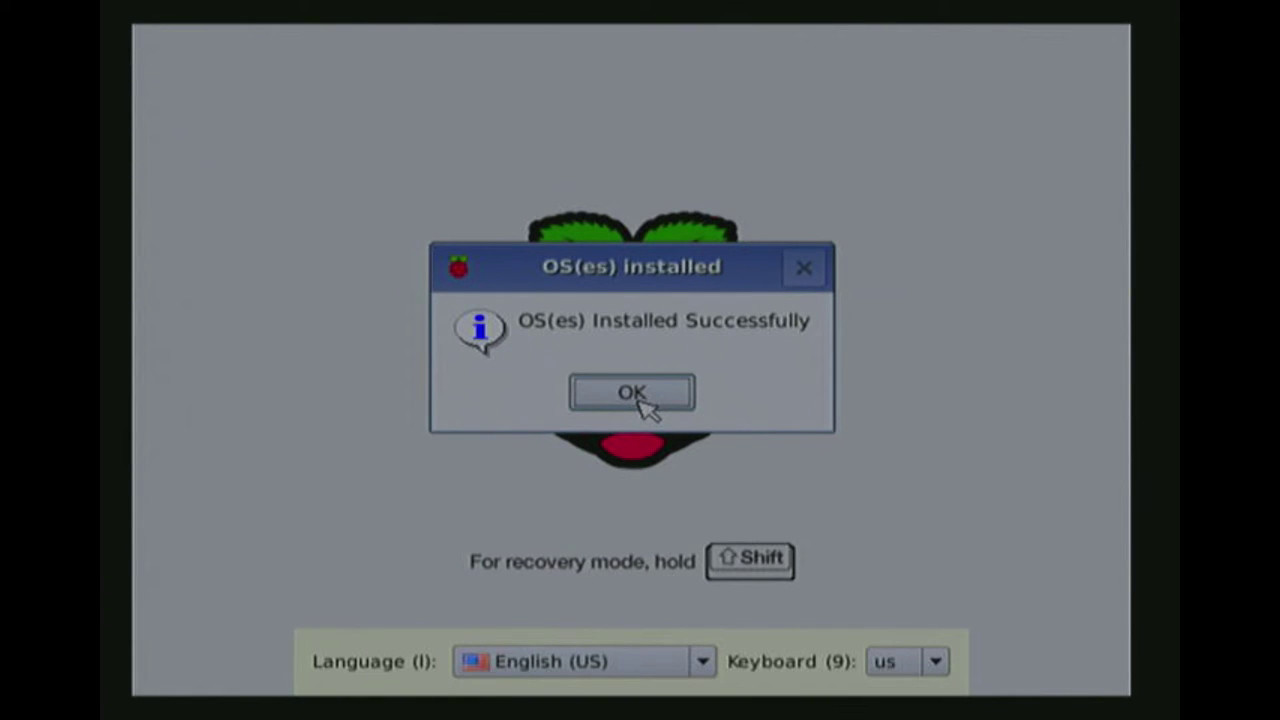
click(642, 398)
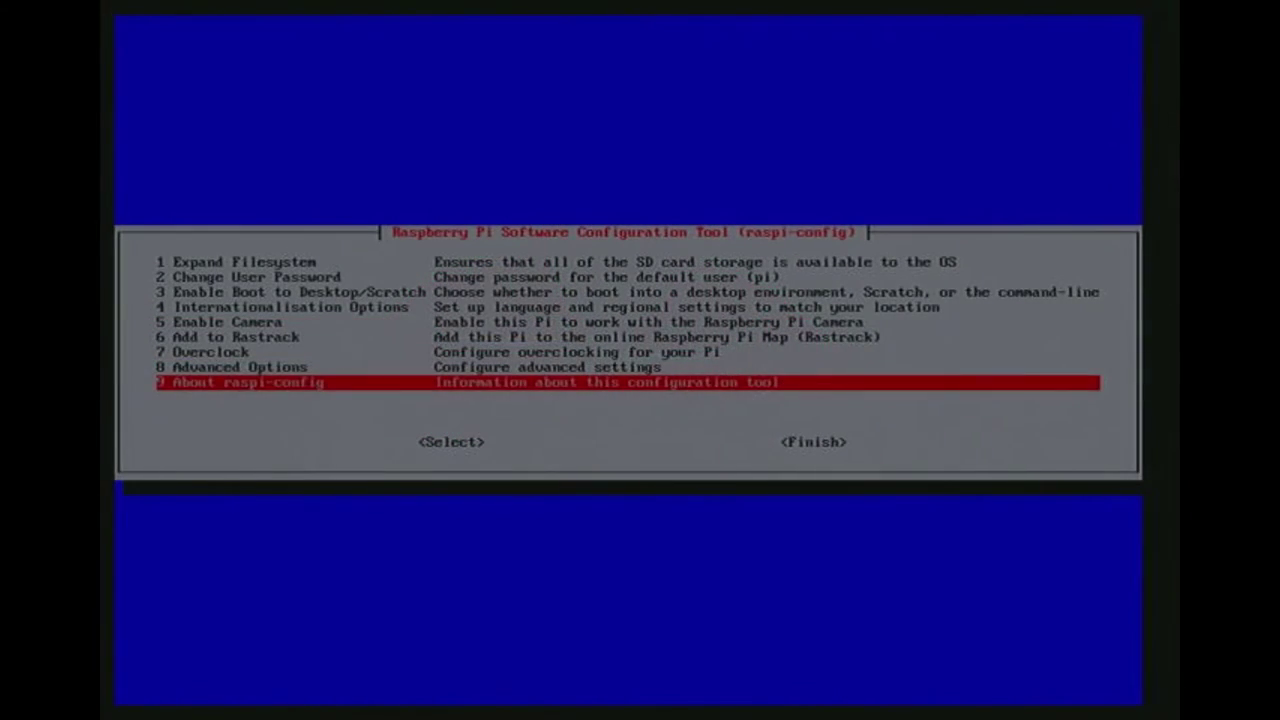
- Open the timezone configuration within the Internationalisation Options of raspi-config
key(Up)
key(Up)
key(Up)
key(Up)
key(Up)
key(Up)
key(Up)
key(Up)
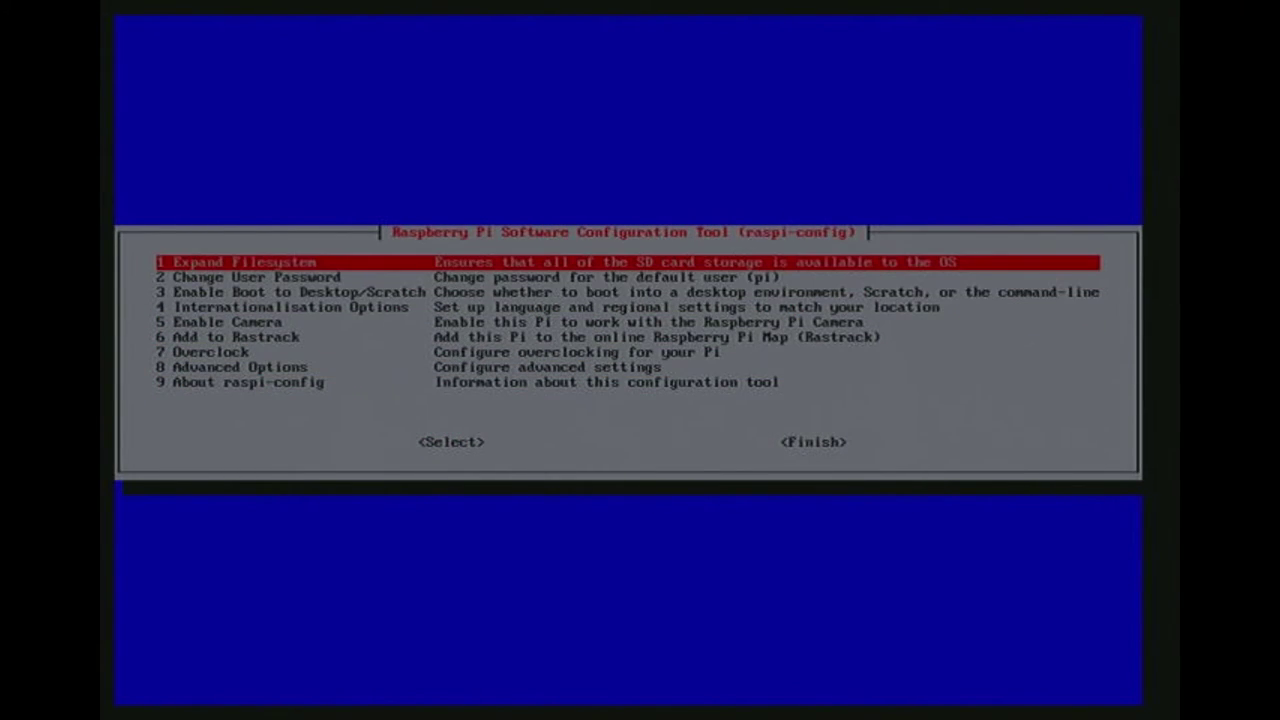
key(Down)
key(Down)
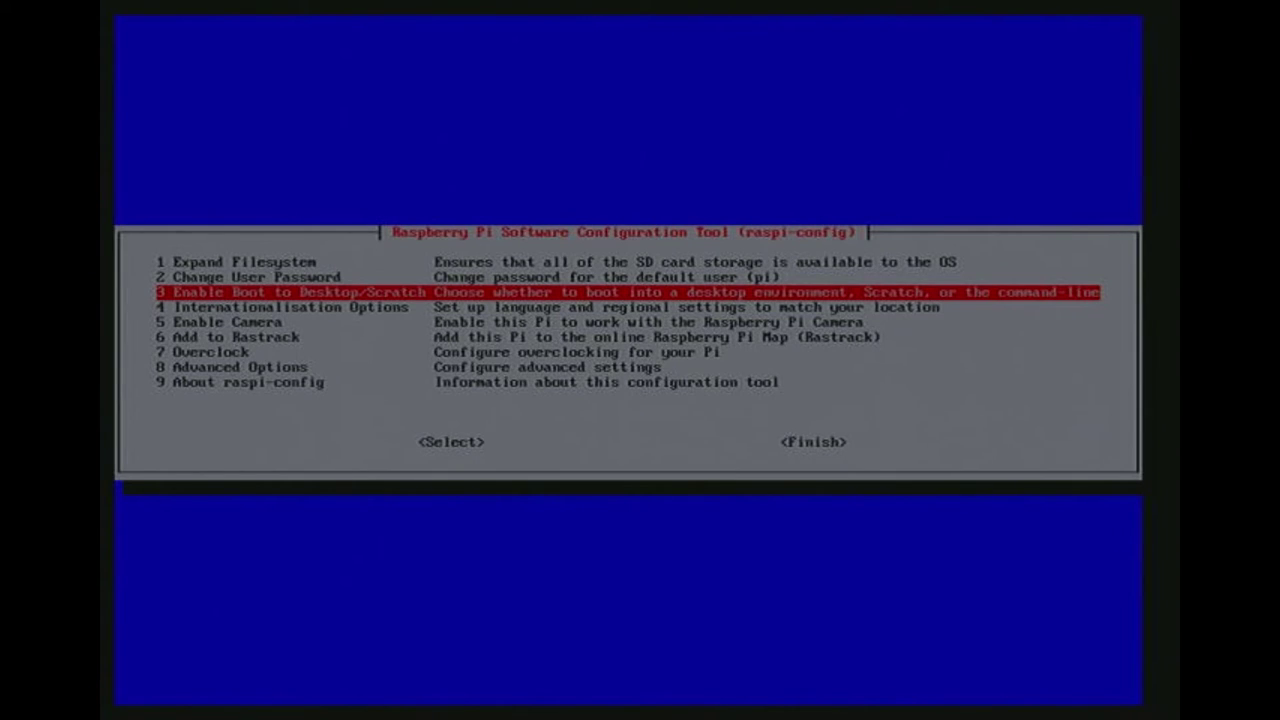
key(Down)
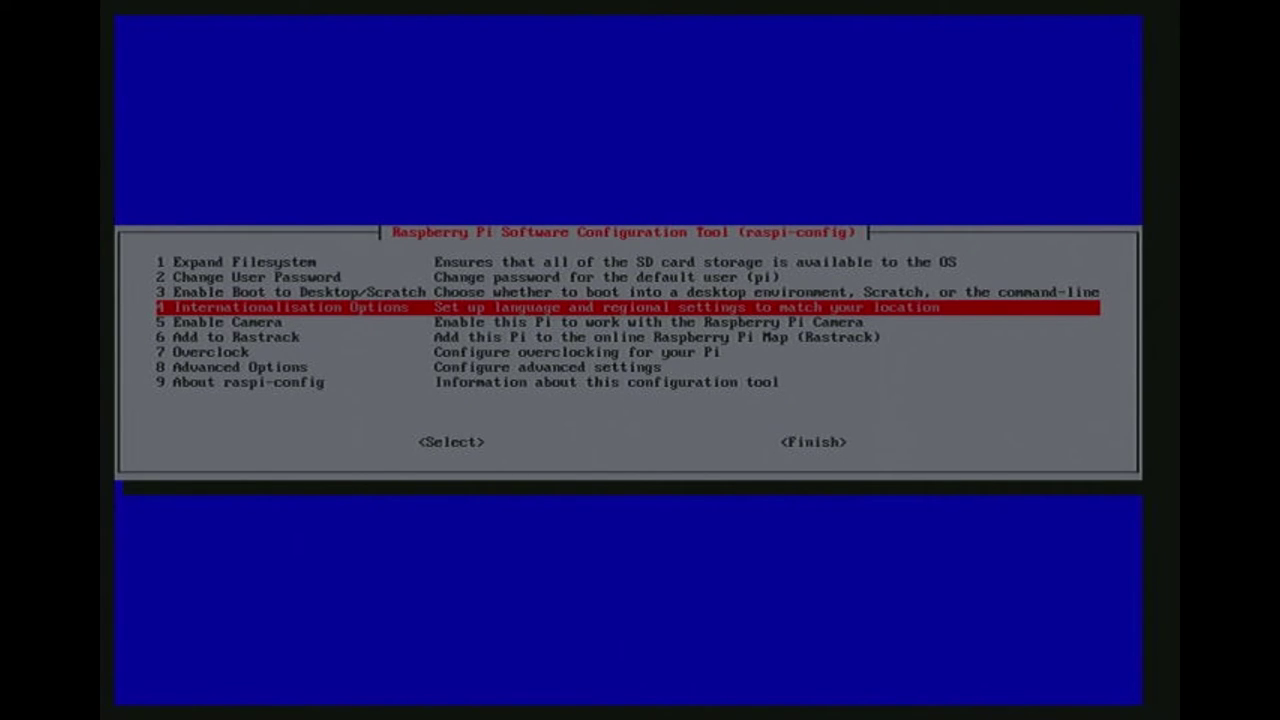
key(Return)
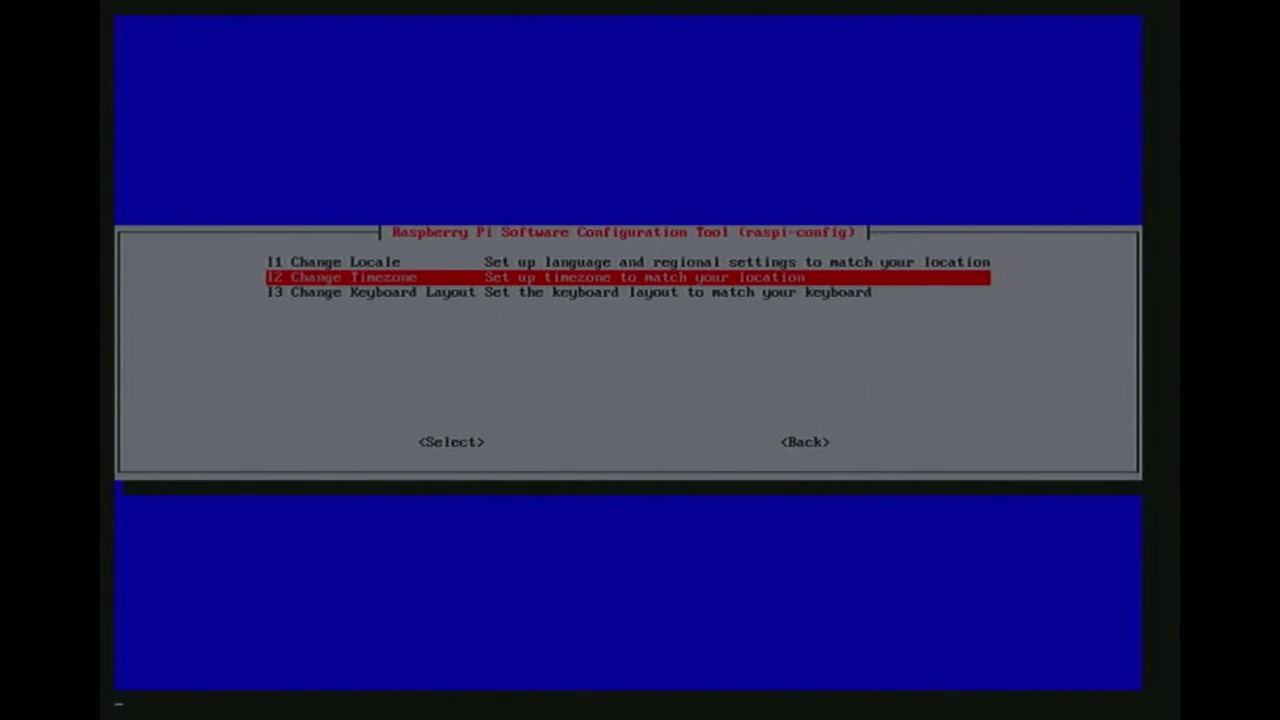
key(Return)
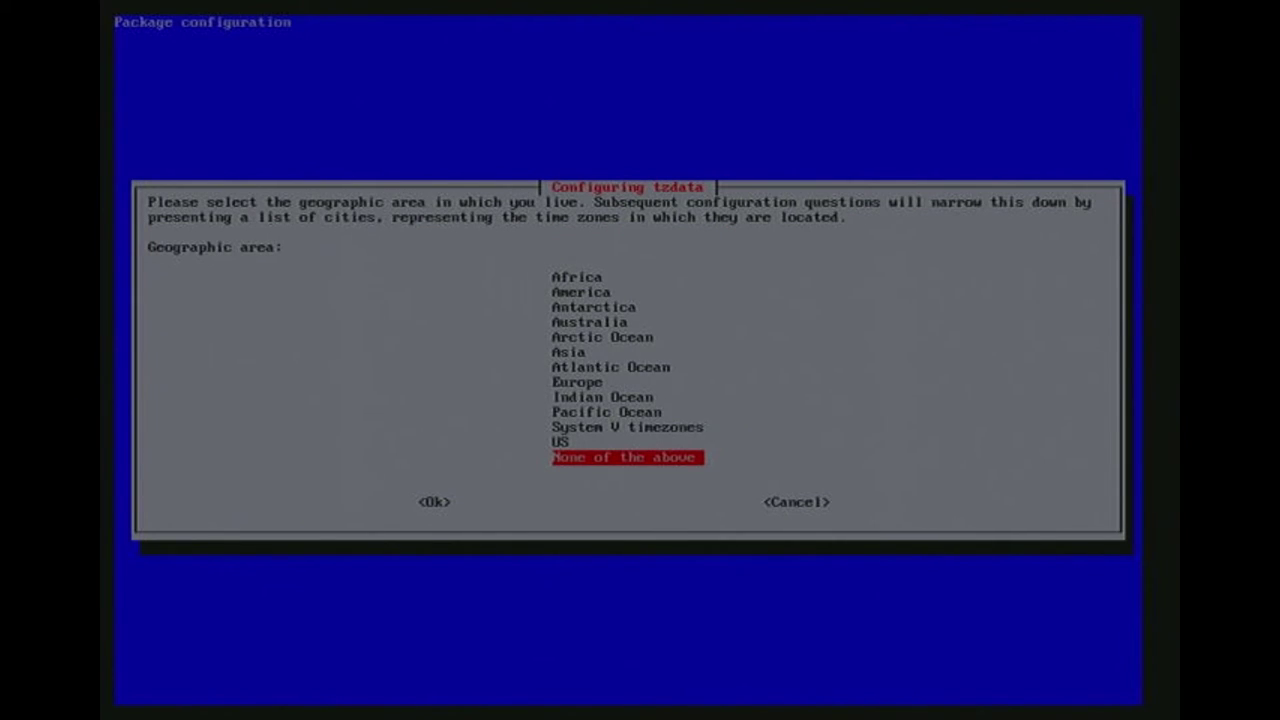
- Set the geographic area to US and the time zone to Central
key(Up)
key(Up)
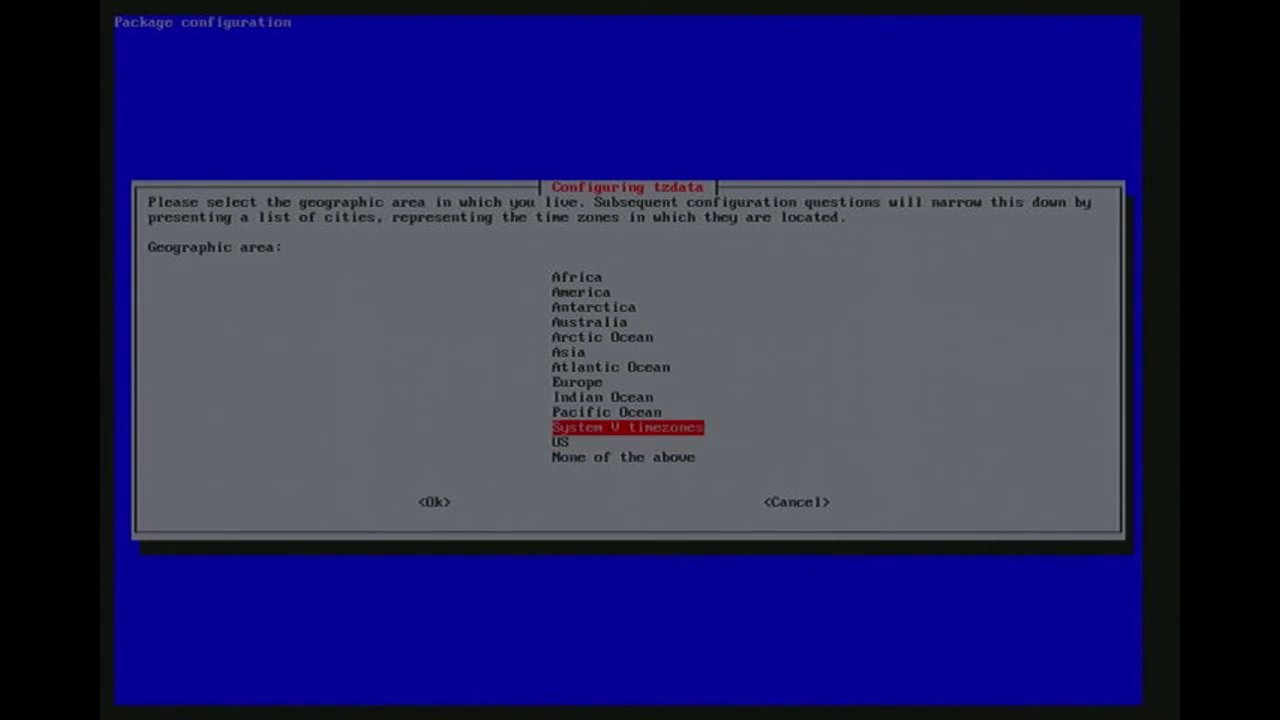
key(Down)
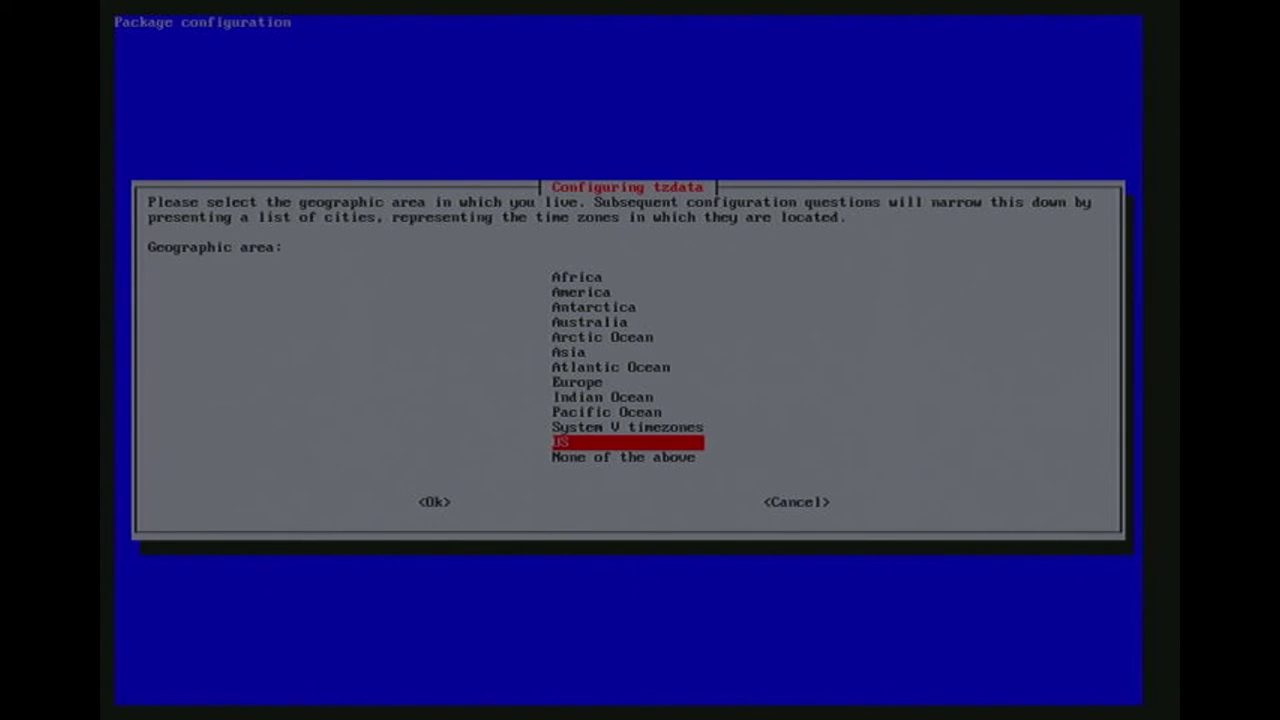
key(Return)
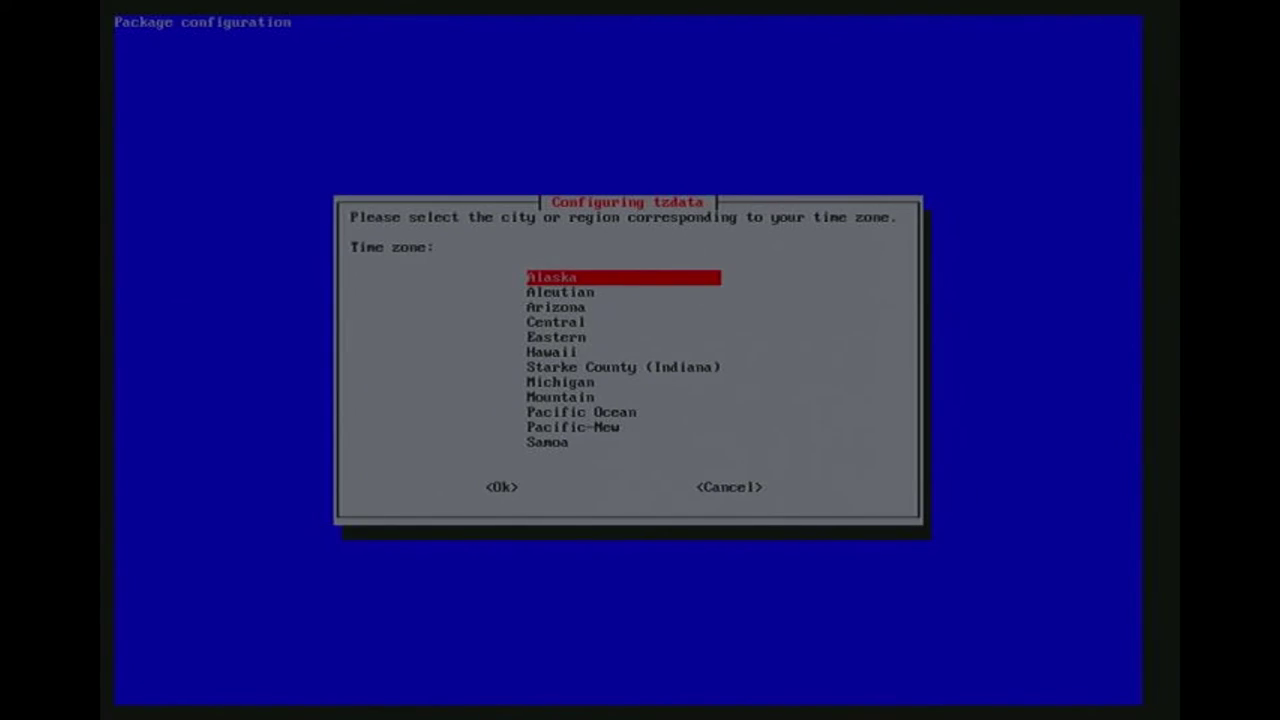
key(Down)
key(Down)
key(Down)
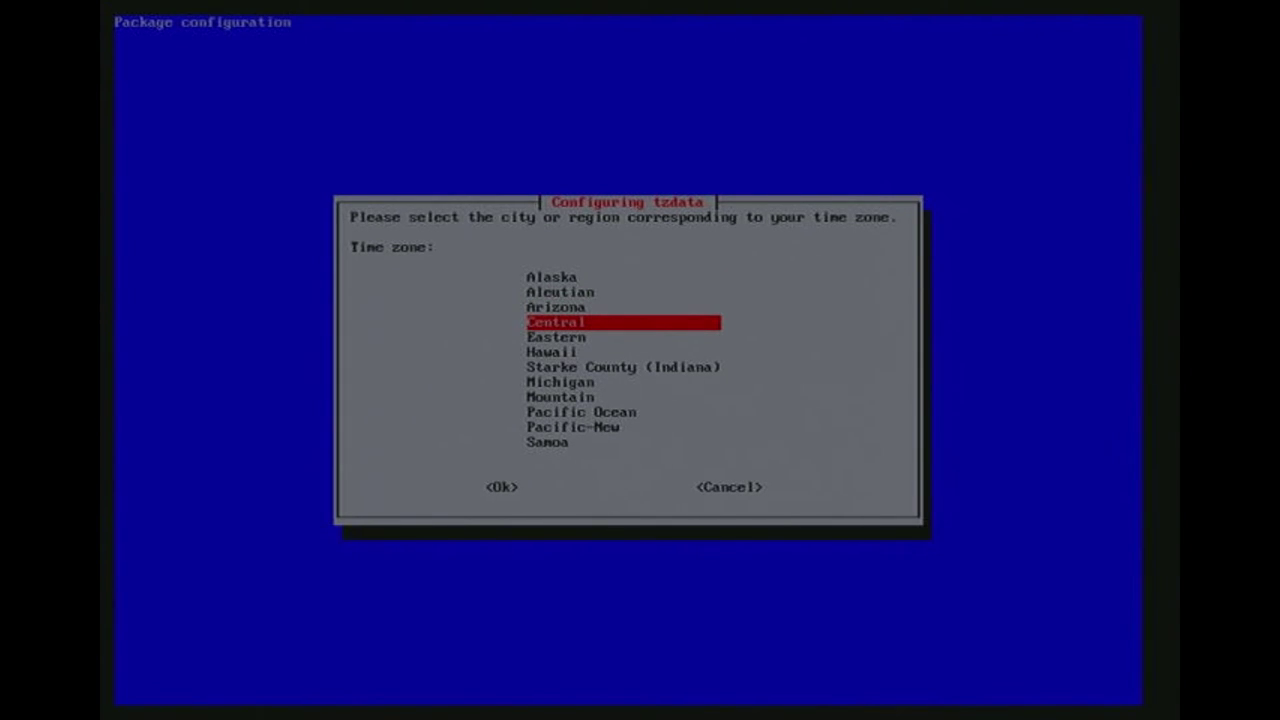
key(Return)
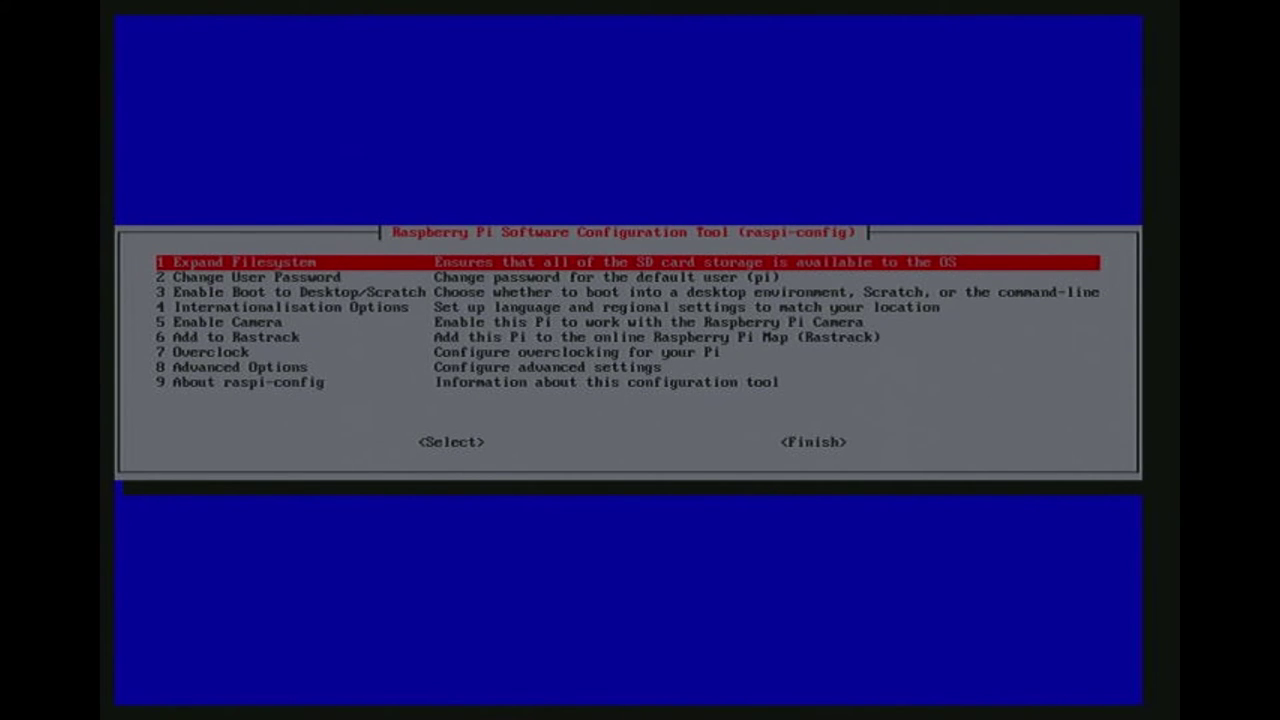
- Open the locale configuration in the Internationalisation Options and deselect en_GB.UTF-8 UTF-8 from the locales to be generated
key(Down)
key(Down)
key(Down)
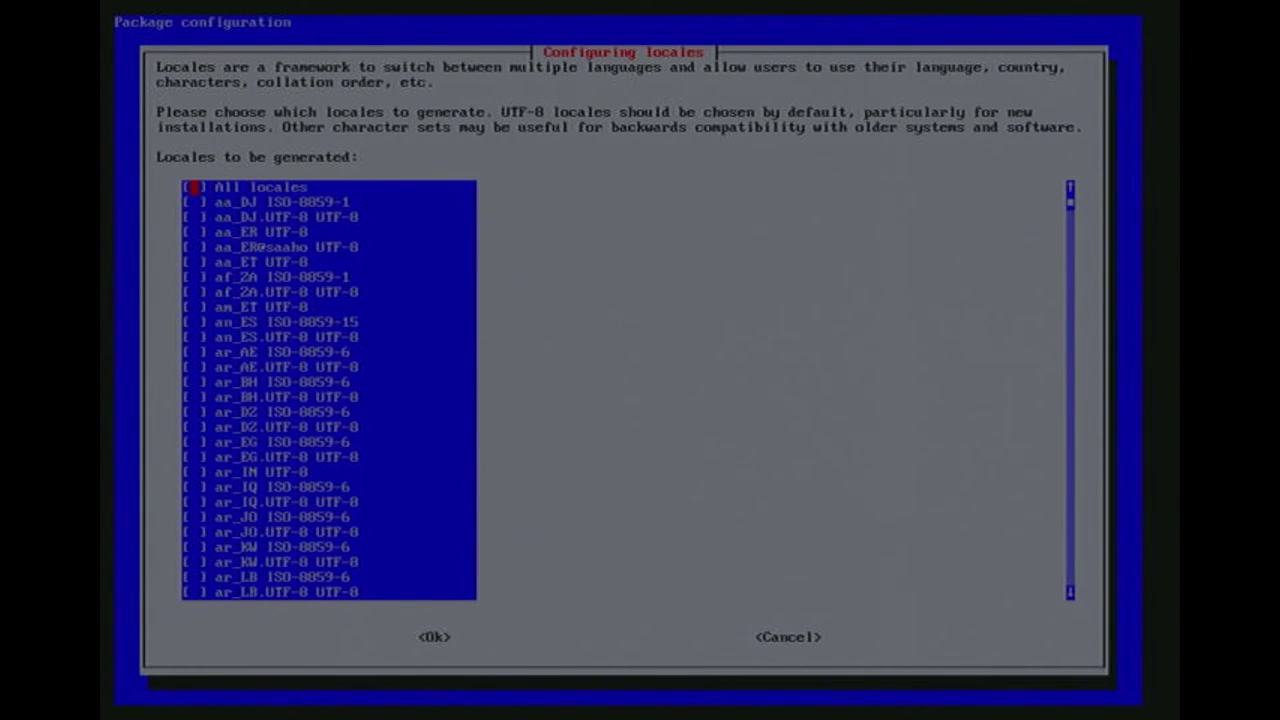
key(Down)
key(Down)
key(Down)
key(Down)
key(Down)
key(Down)
key(Down)
key(Down)
key(Down)
key(Down)
key(Down)
key(Down)
key(Down)
key(Down)
key(Down)
key(Down)
key(Down)
key(Down)
key(Down)
key(Down)
key(Down)
key(Down)
key(Down)
key(Down)
key(Down)
key(Down)
key(Down)
key(Down)
key(Down)
key(Down)
key(Down)
key(Down)
key(Down)
key(Down)
key(Down)
key(Down)
key(Down)
key(Down)
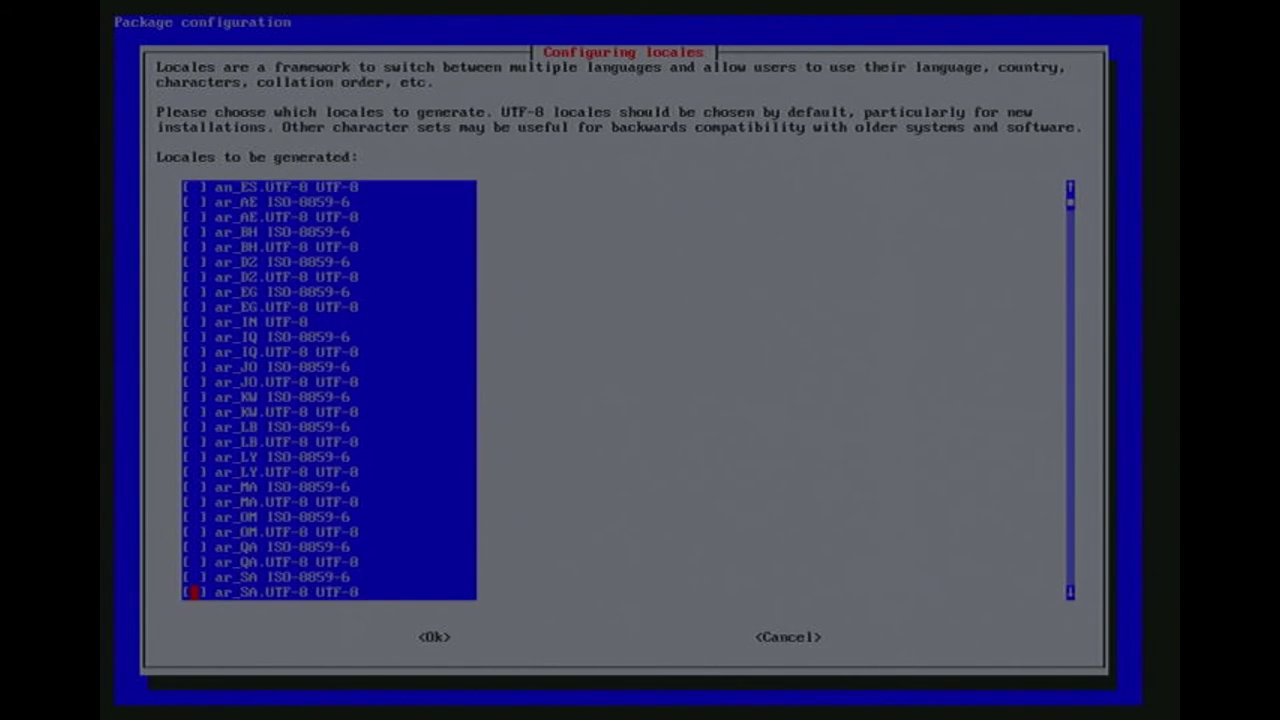
key(Down)
key(Down)
key(Down)
key(Down)
key(Down)
key(Down)
key(Down)
key(Down)
key(Down)
key(Down)
key(Down)
key(Down)
key(Down)
key(Down)
key(Down)
key(Down)
key(Down)
key(Down)
key(Down)
key(Down)
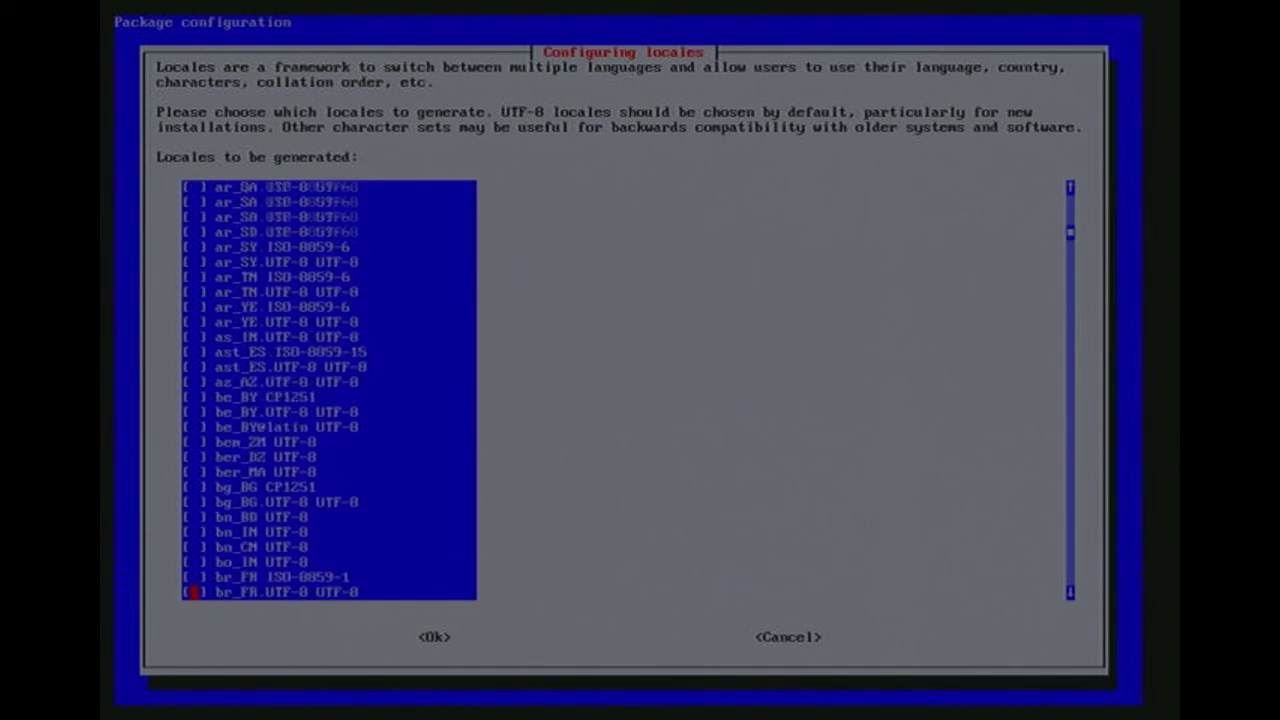
key(Down)
key(Down)
key(Down)
key(Down)
key(Down)
key(Down)
key(Down)
key(Down)
key(Down)
key(Down)
key(Down)
key(Down)
key(Down)
key(Down)
key(Down)
key(Down)
key(Down)
key(Down)
key(Down)
key(Down)
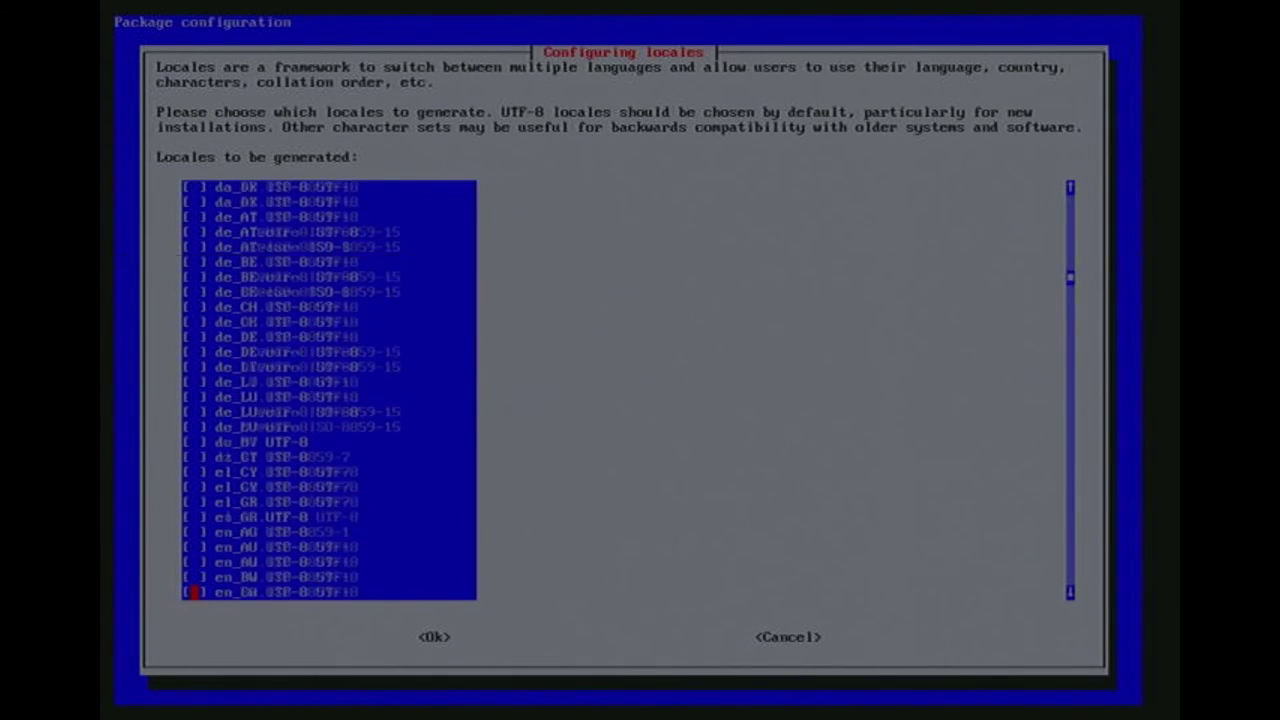
key(Down)
key(Down)
key(Down)
key(Down)
key(Down)
key(Down)
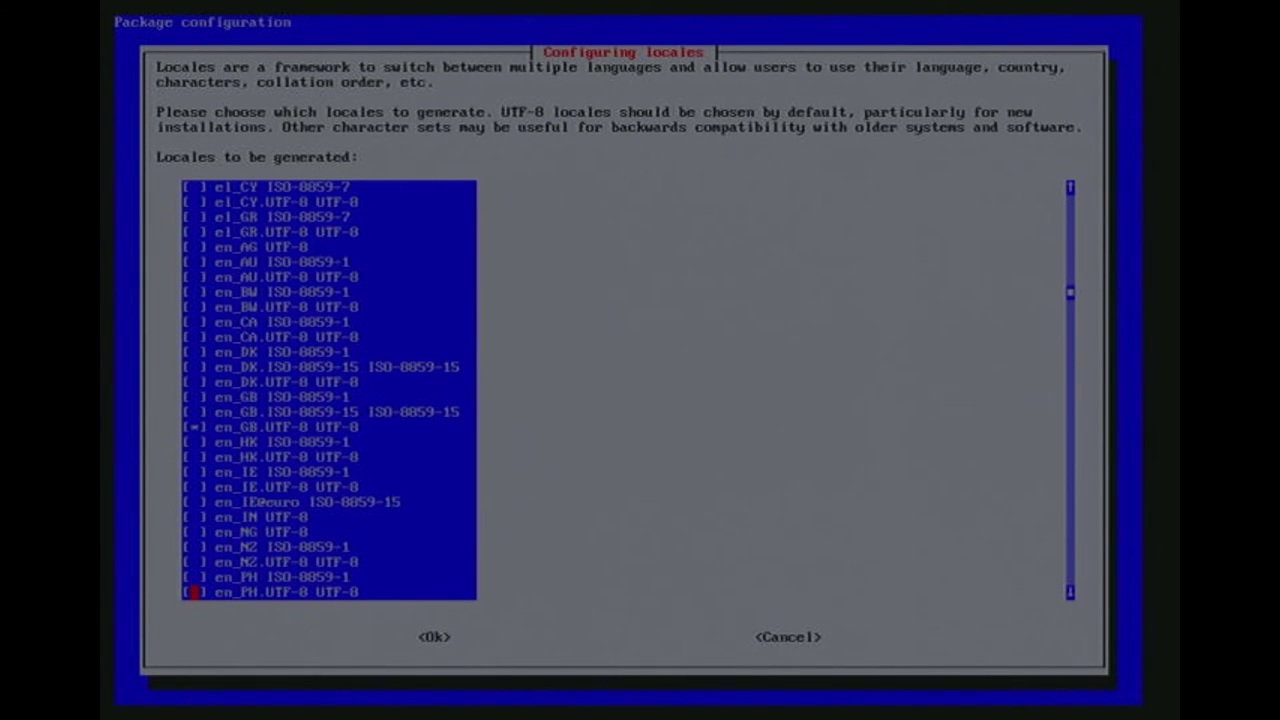
key(Up)
key(Up)
key(Up)
key(Up)
key(Up)
key(Up)
key(Up)
key(Up)
key(Up)
key(Up)
key(Up)
- Select en_US.UTF-8 UTF-8 as the locale to generate and make en_US.UTF-8 the default locale for the system environment
key(Down)
key(Down)
key(Down)
key(Down)
key(Down)
key(Down)
key(Down)
key(Down)
key(Down)
key(Down)
key(Down)
key(Down)
key(Down)
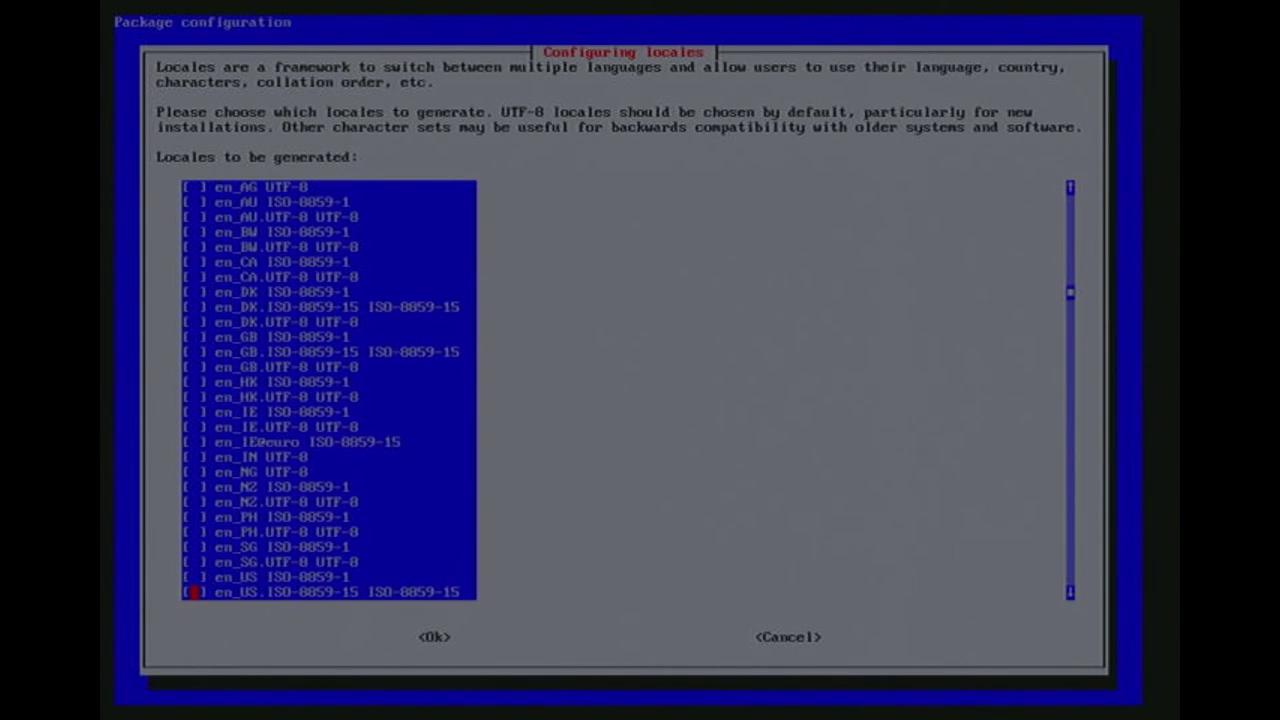
key(Down)
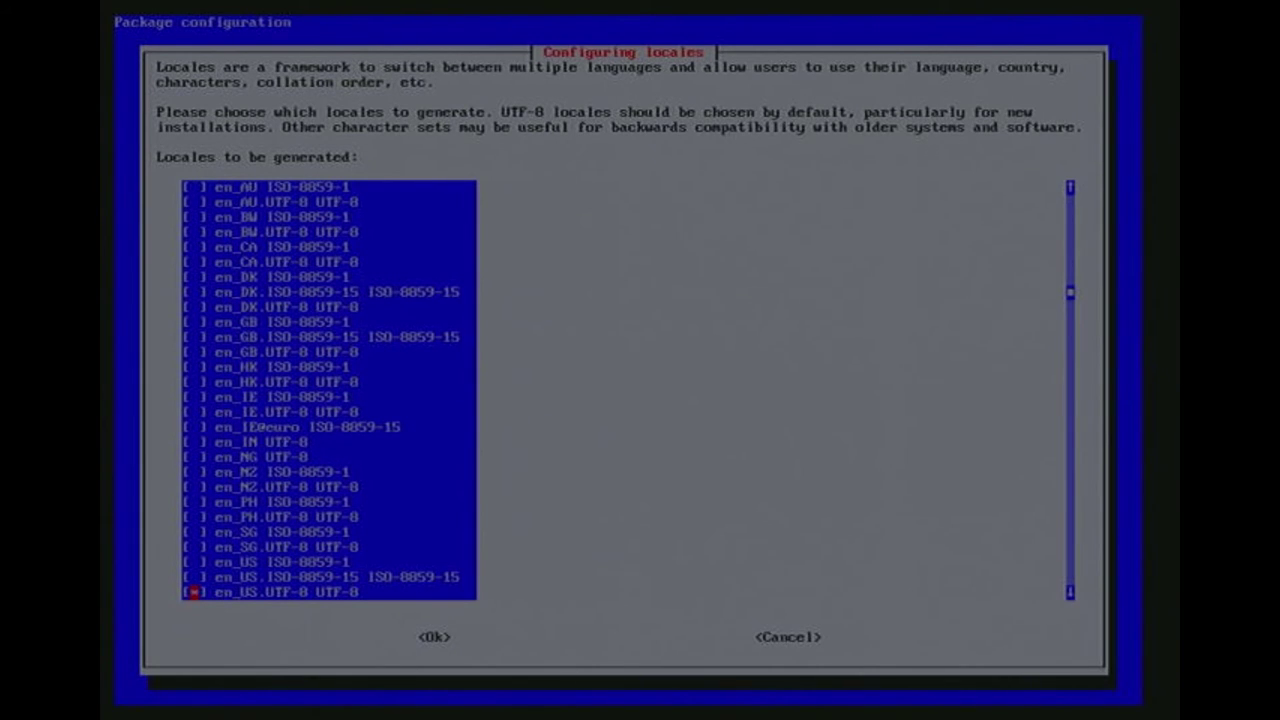
key(Down)
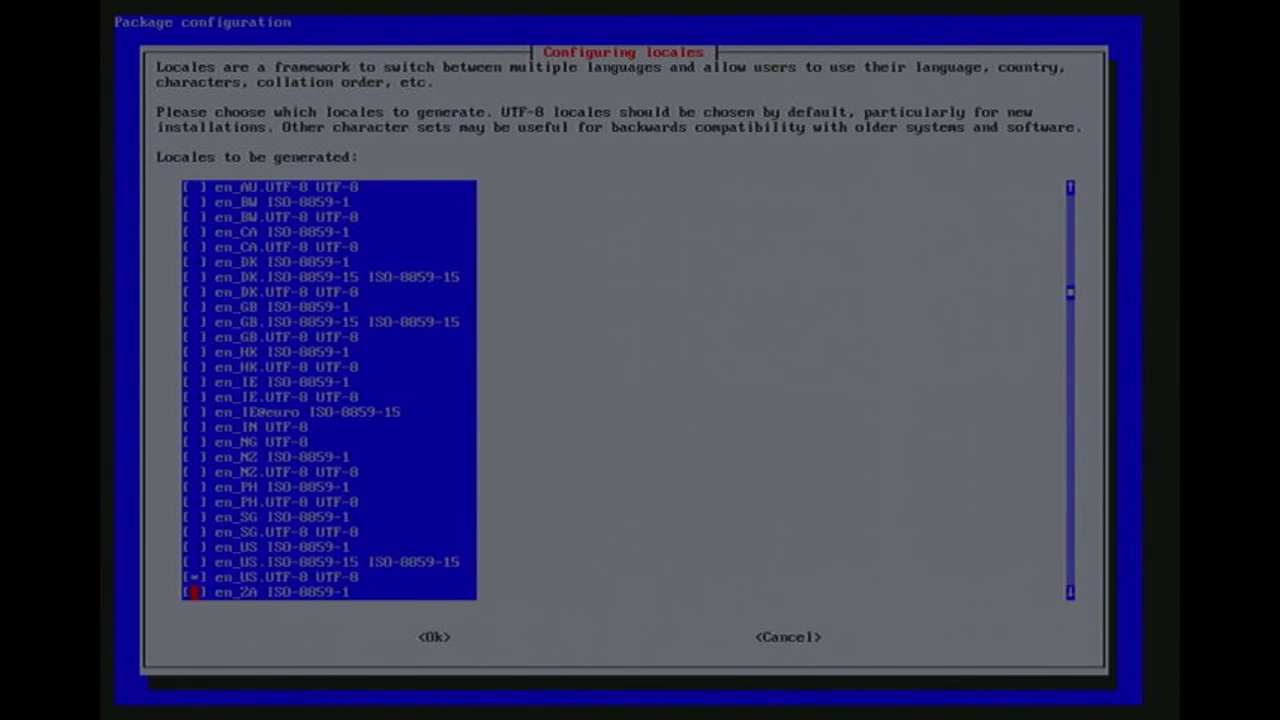
key(Down)
key(Down)
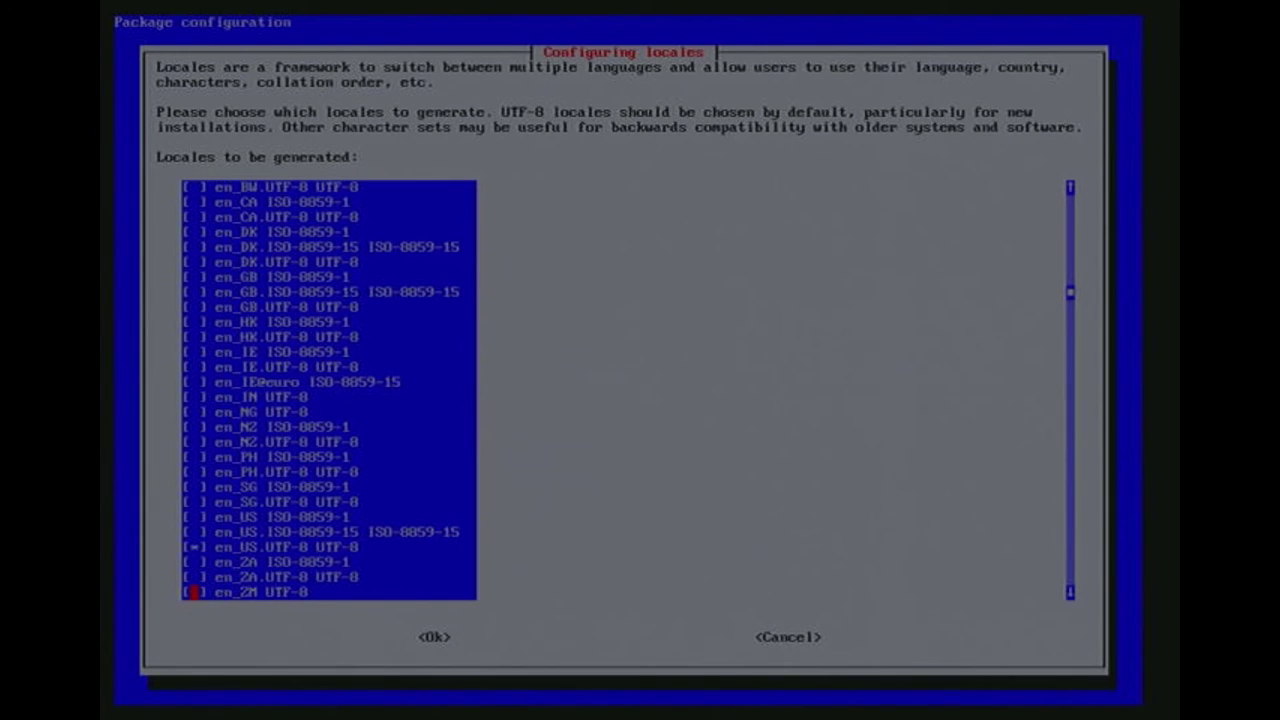
key(Up)
key(Up)
key(Up)
key(Down)
key(Tab)
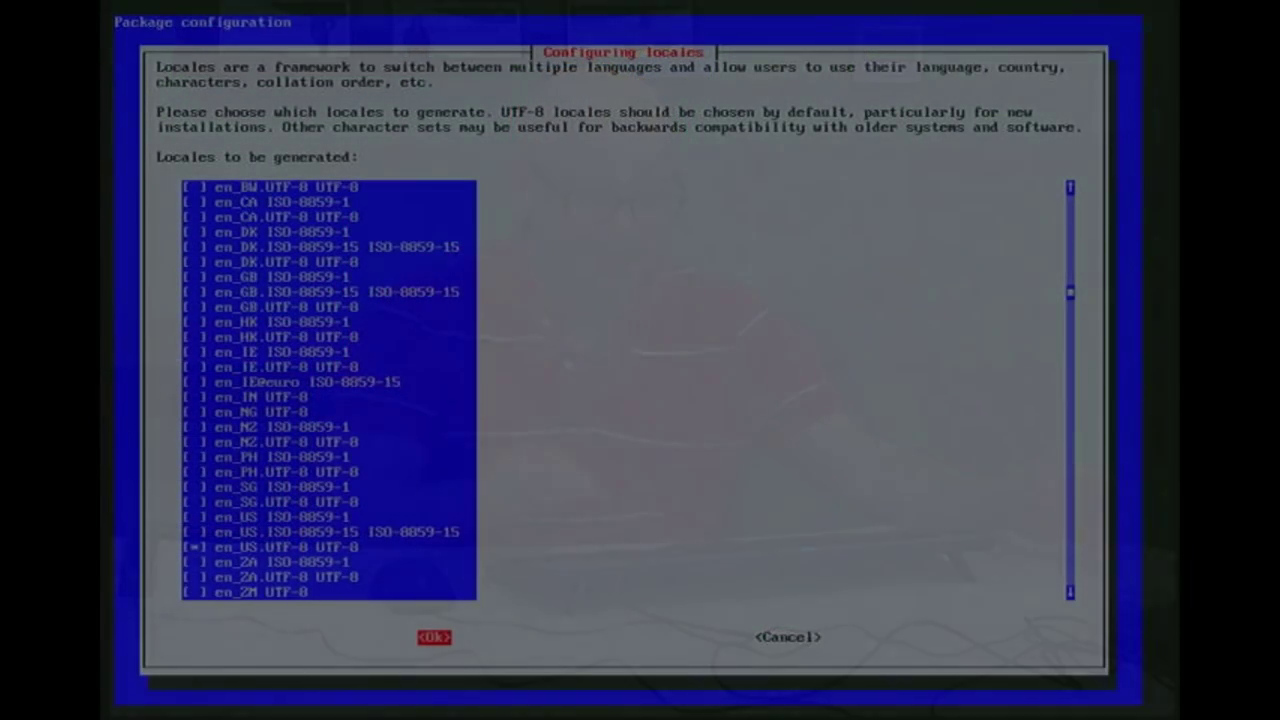
key(Return)
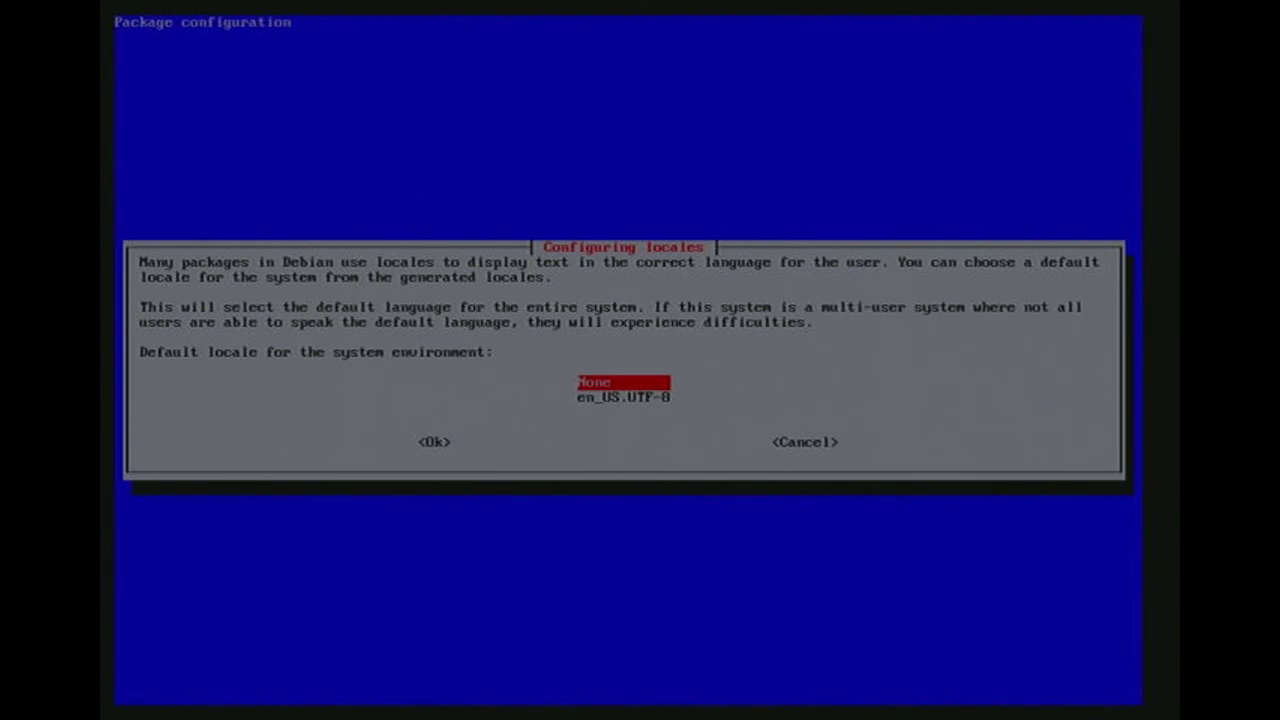
key(Down)
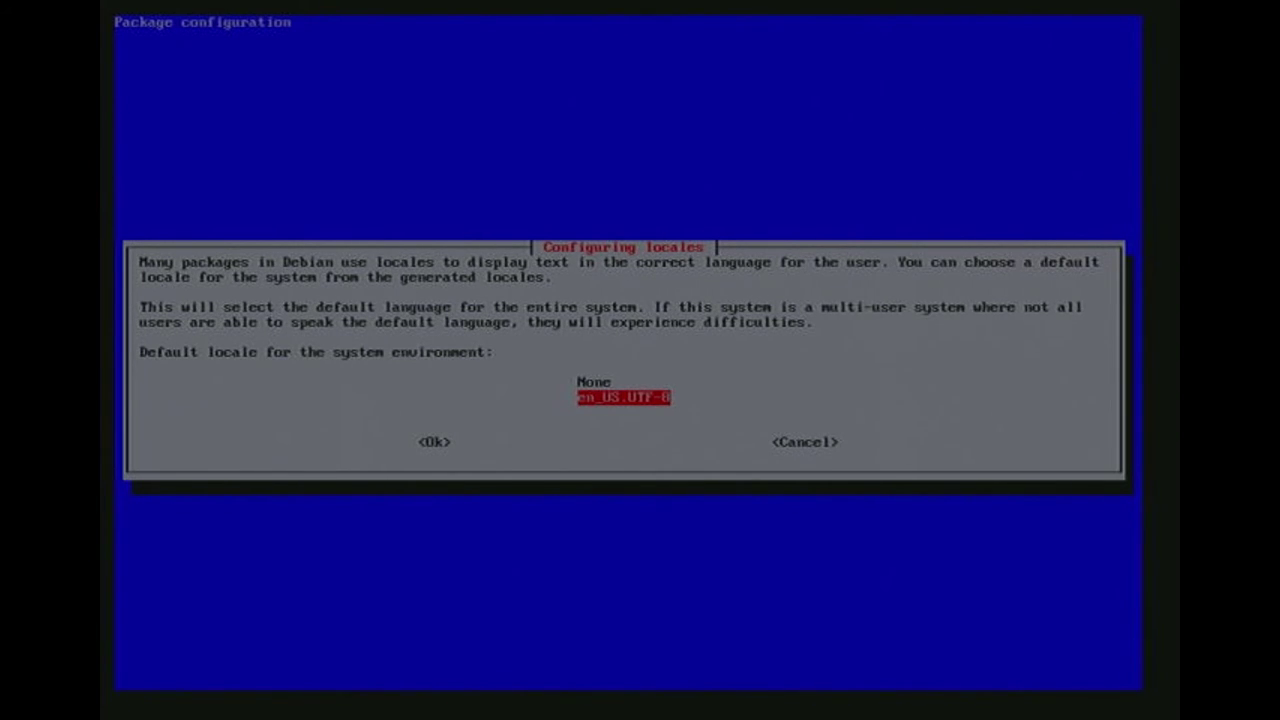
key(Return)
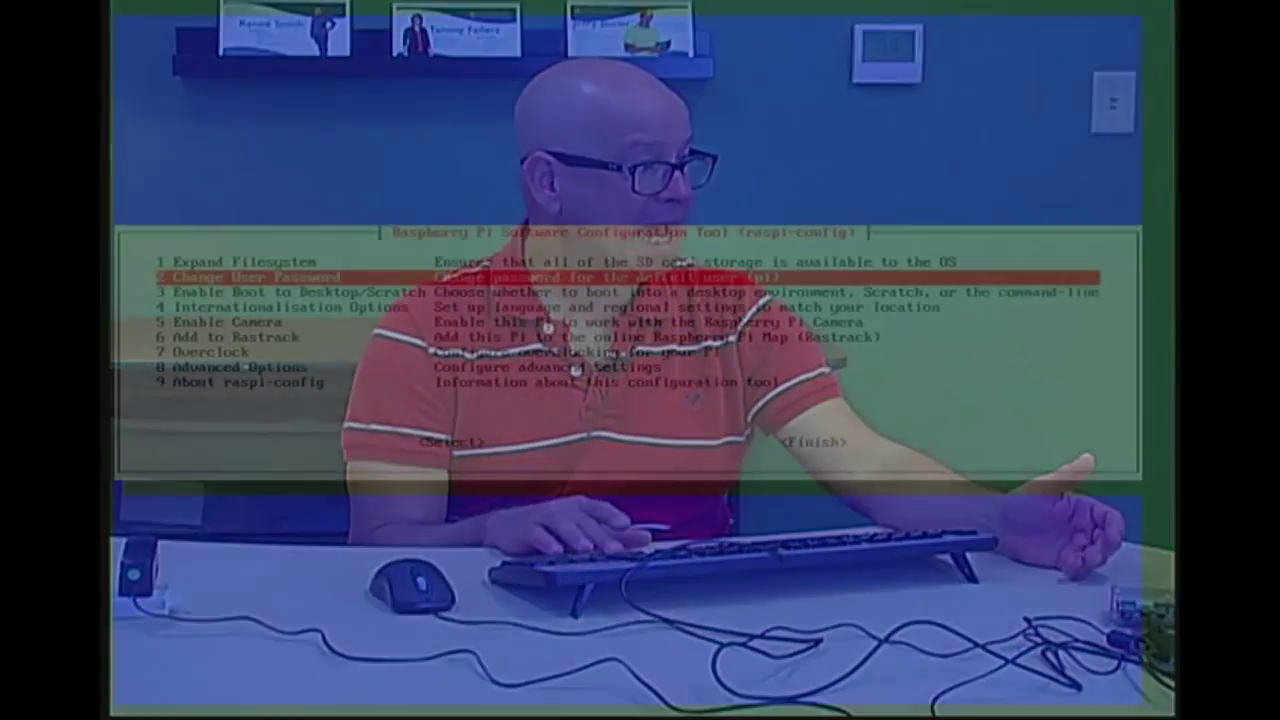
- Open the keyboard layout configuration within the Internationalisation Options of raspi-config
key(Down)
key(Down)
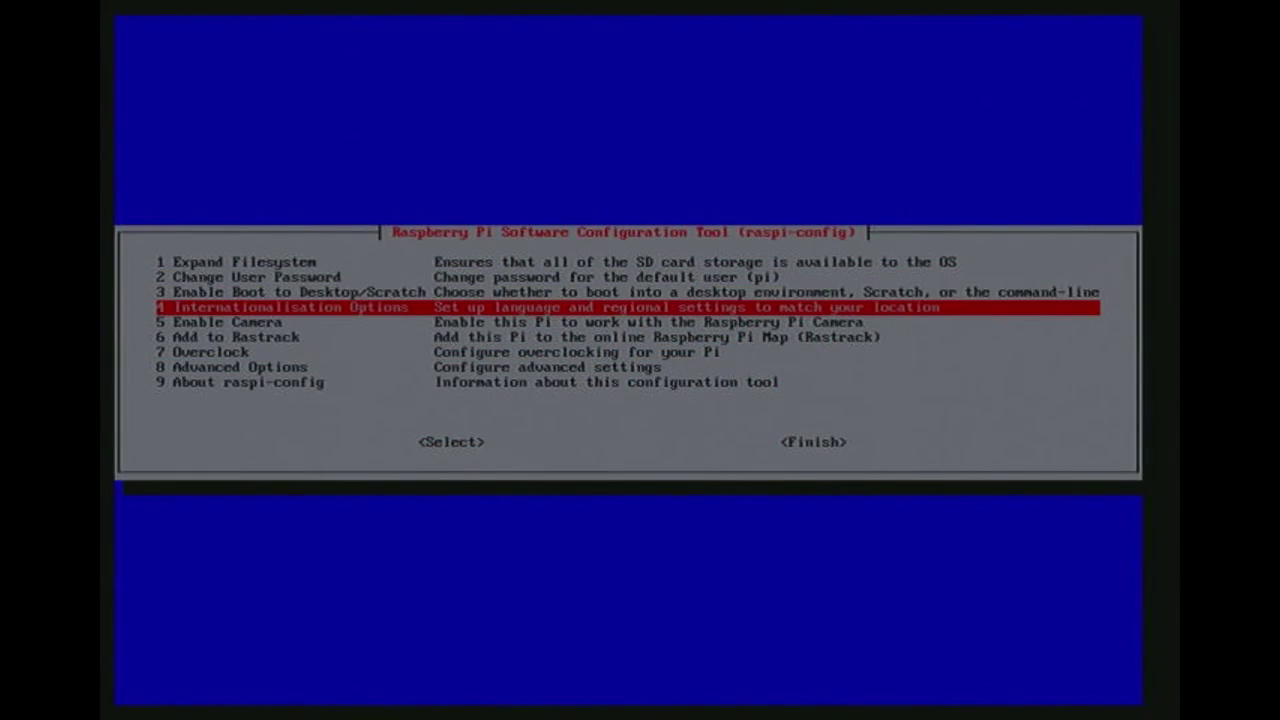
key(Return)
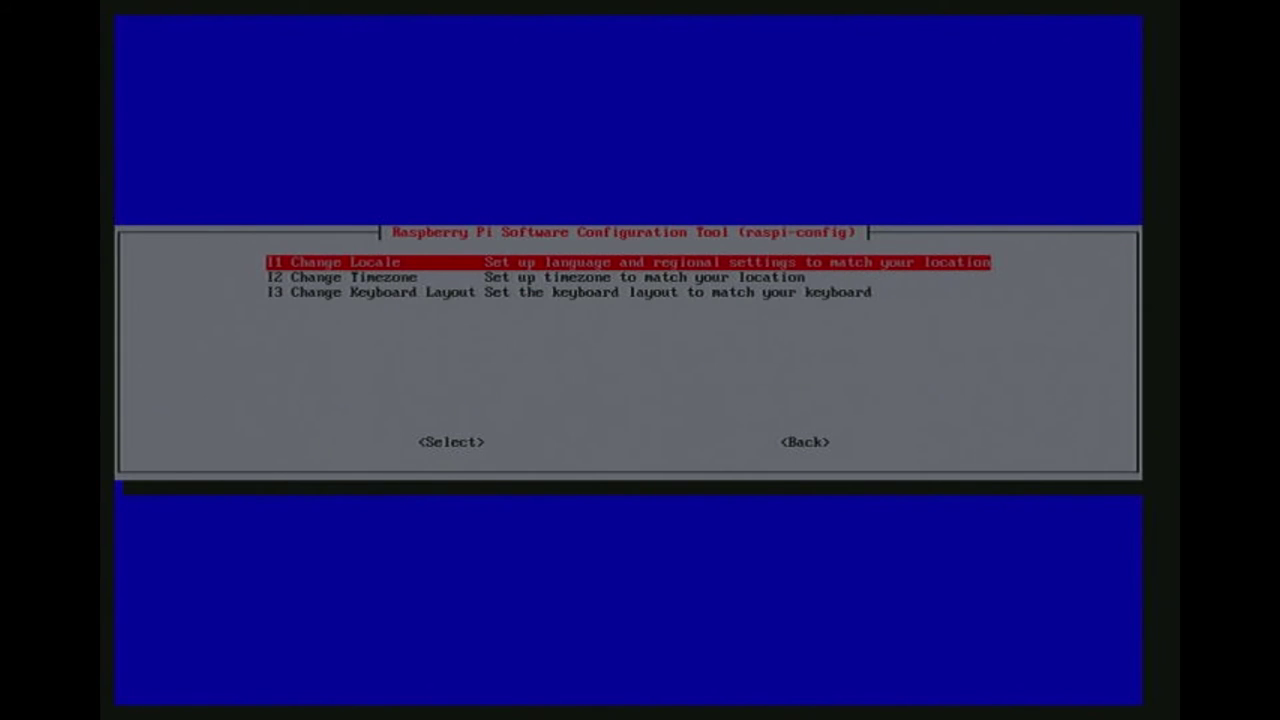
key(Down)
key(Down)
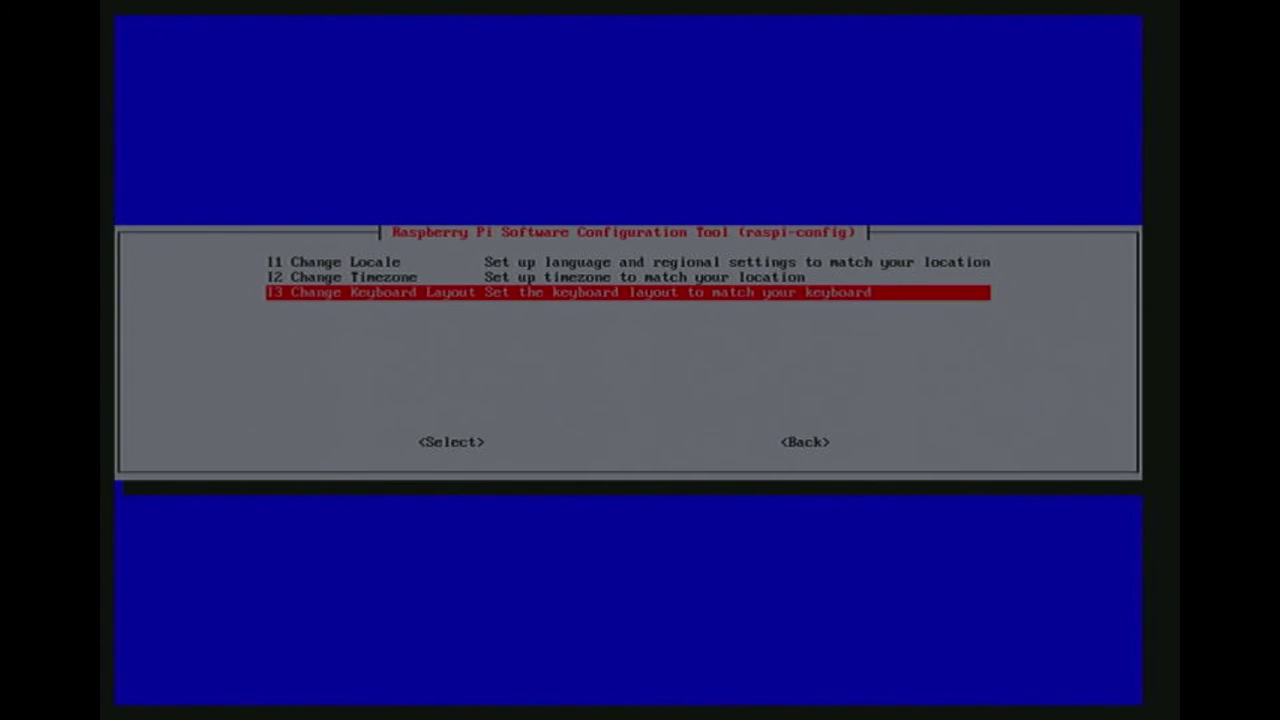
key(Return)
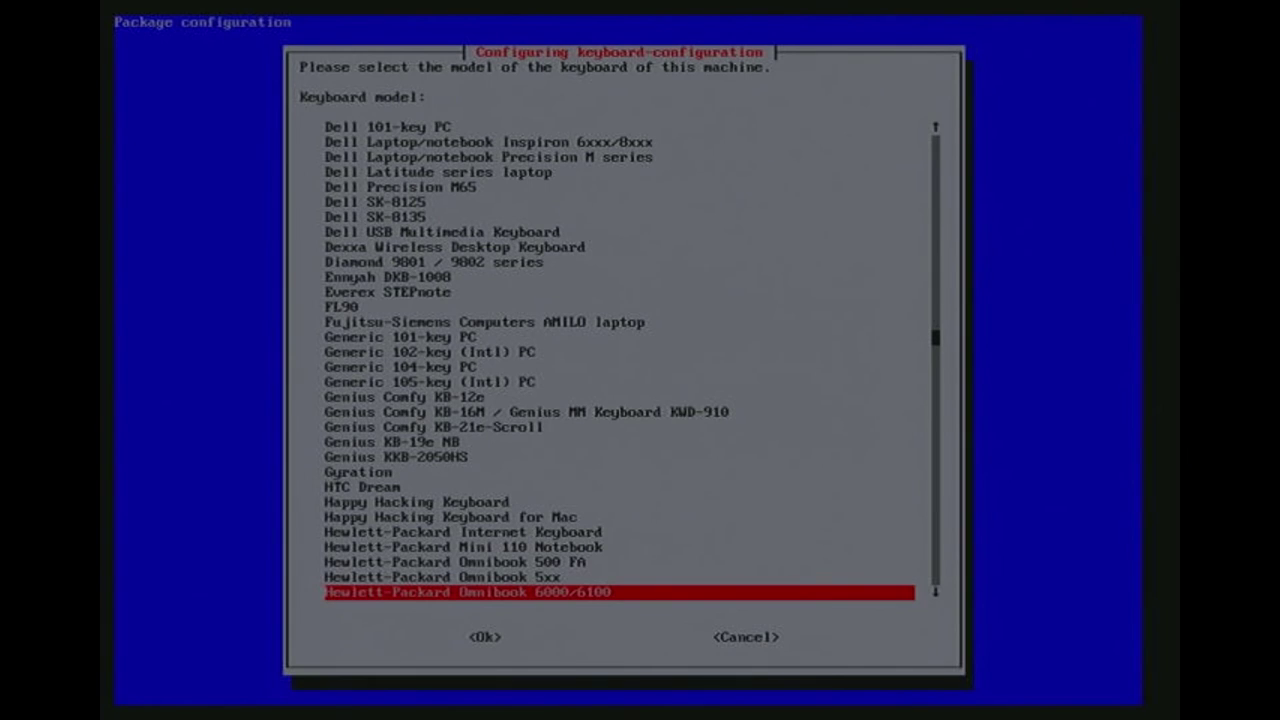
- Set the keyboard model to Hewlett-Packard Internet Keyboard
key(Down)
key(Down)
key(Down)
key(Down)
key(Down)
key(Down)
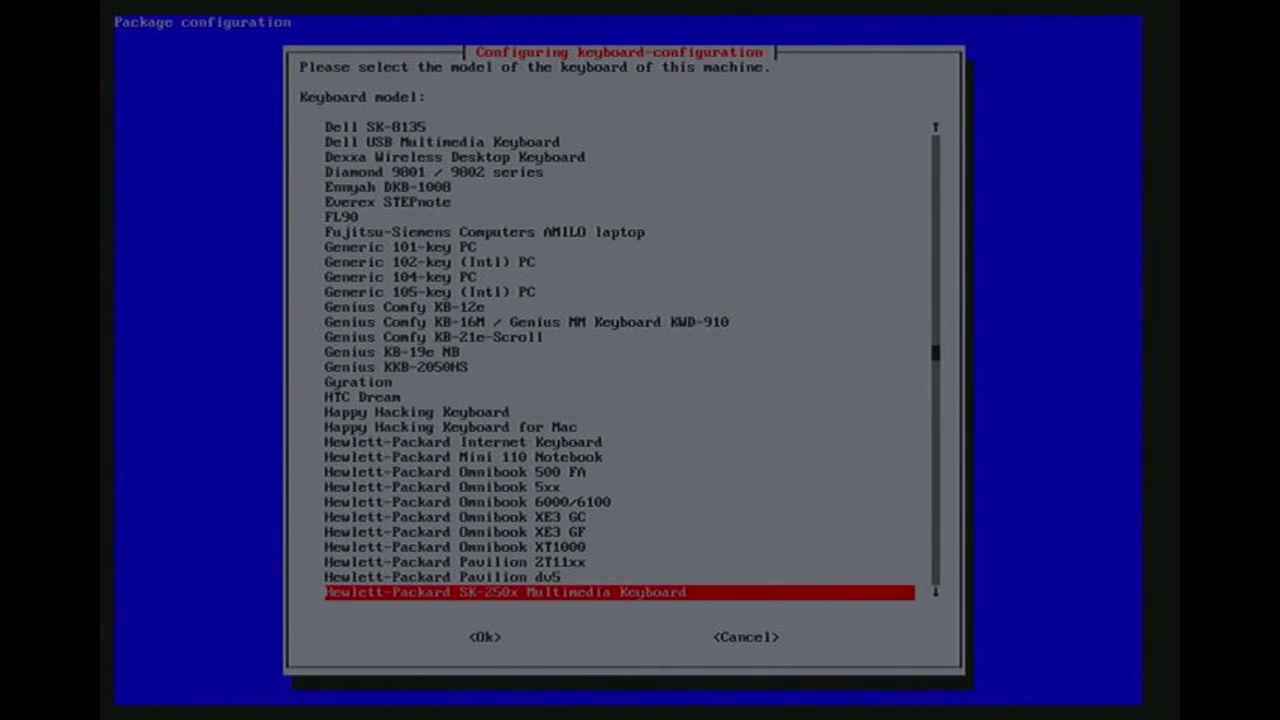
key(Down)
key(Down)
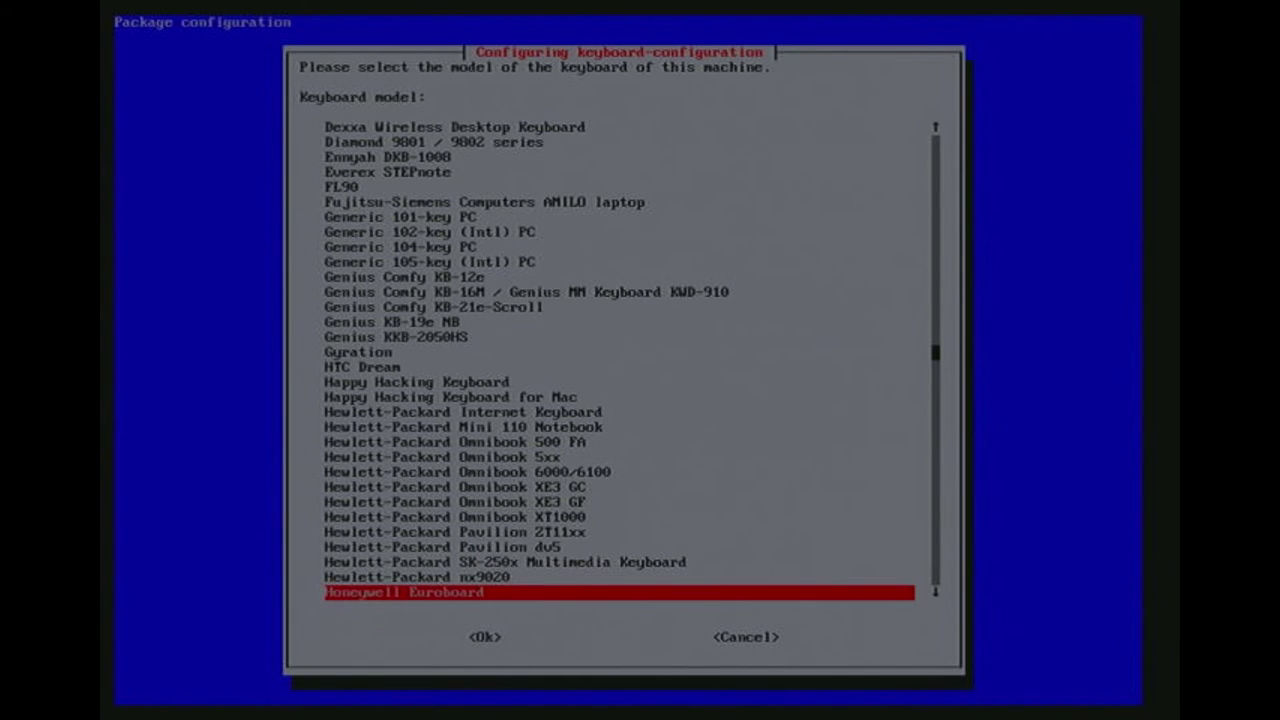
key(Down)
key(Down)
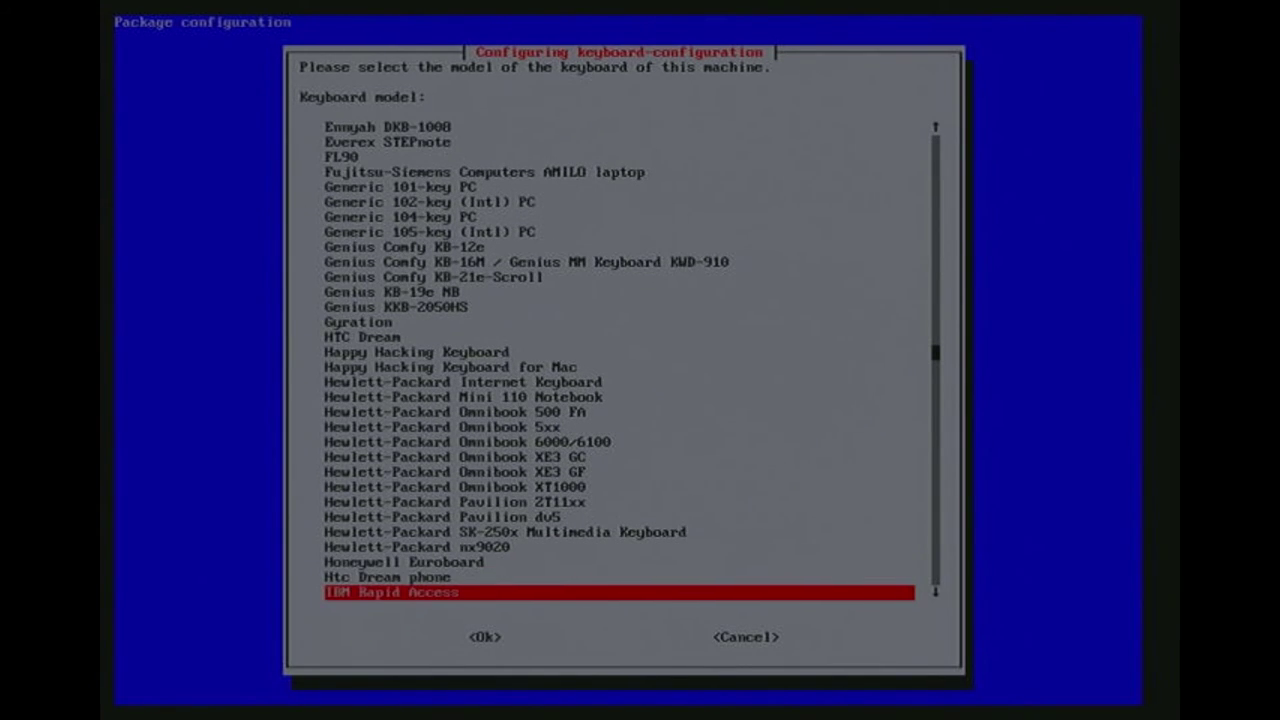
key(Up)
key(Up)
key(Up)
key(Up)
key(Down)
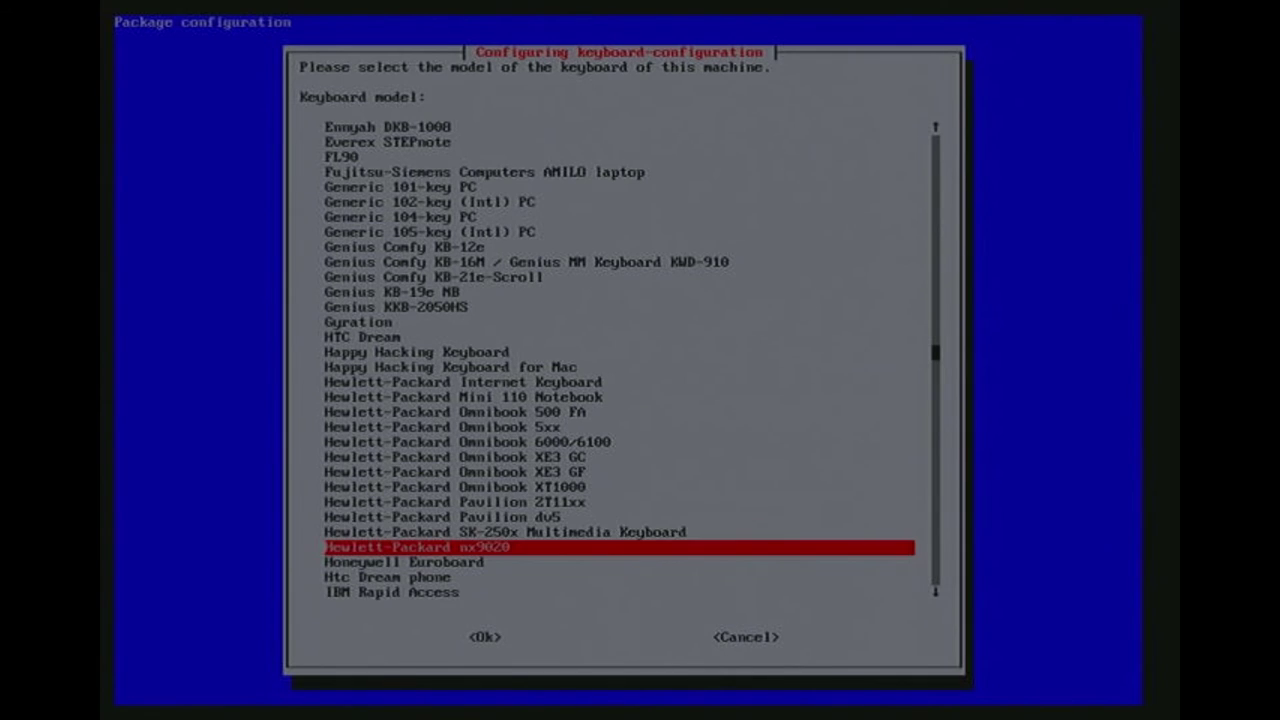
key(Up)
key(Up)
key(Up)
key(Up)
key(Up)
key(Up)
key(Up)
key(Up)
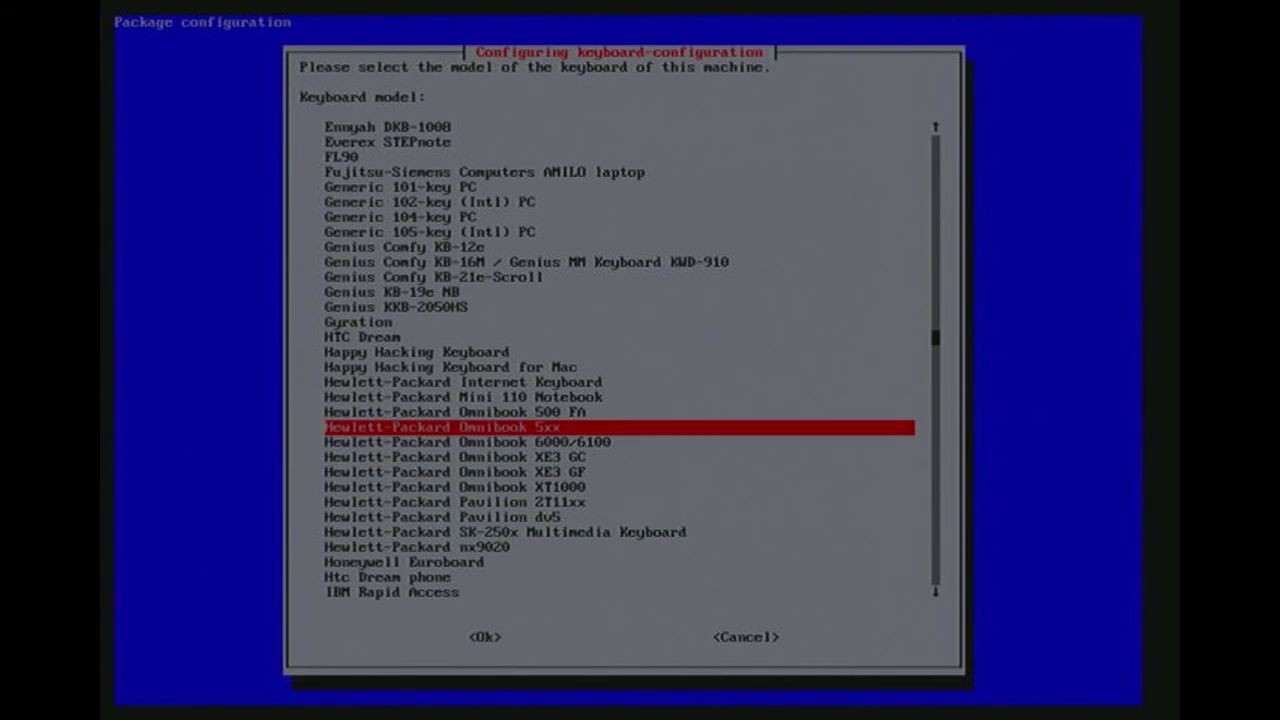
key(Up)
key(Up)
key(Up)
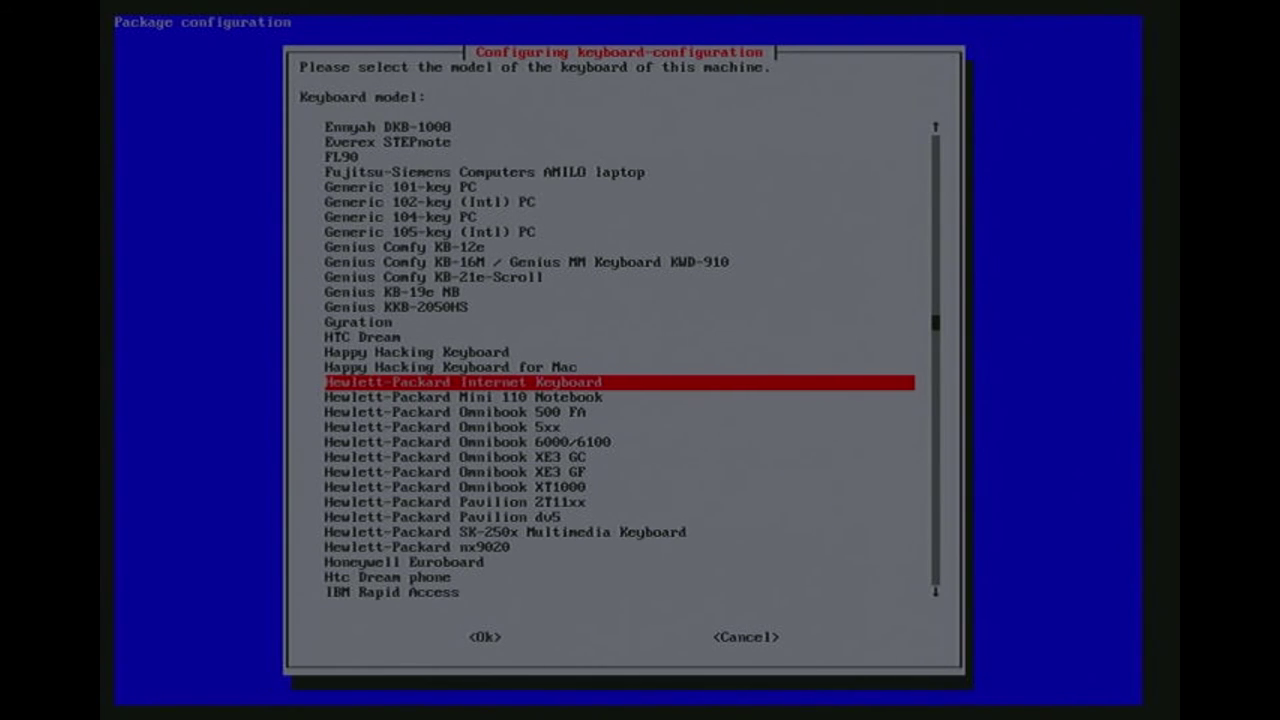
key(Return)
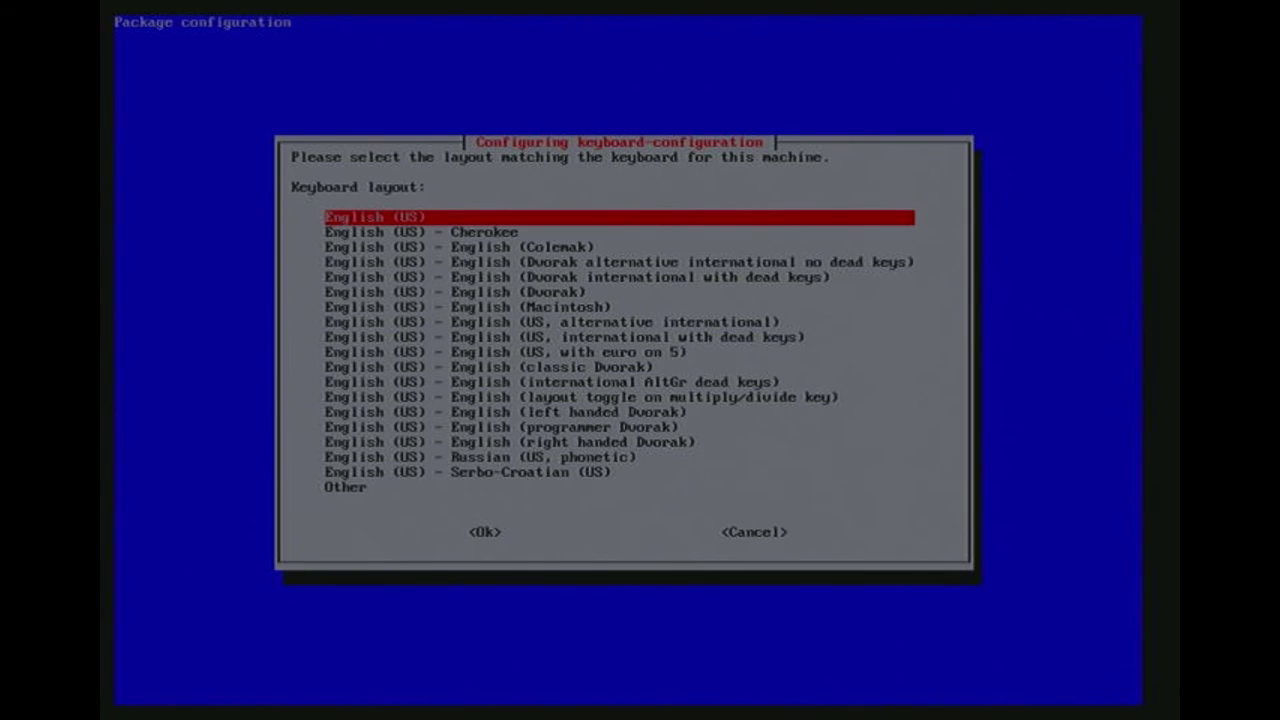
- Look through the English (US) keyboard layout variants, down to the left handed Dvorak one
key(Down)
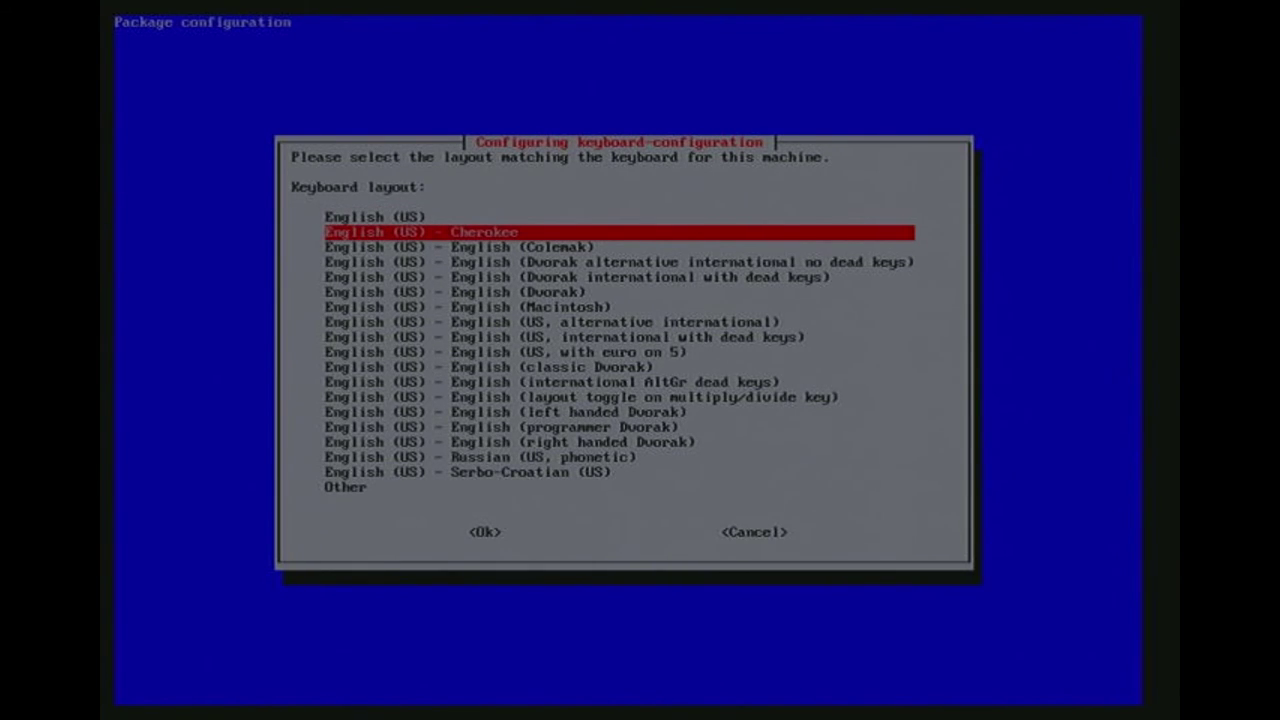
key(Down)
key(Down)
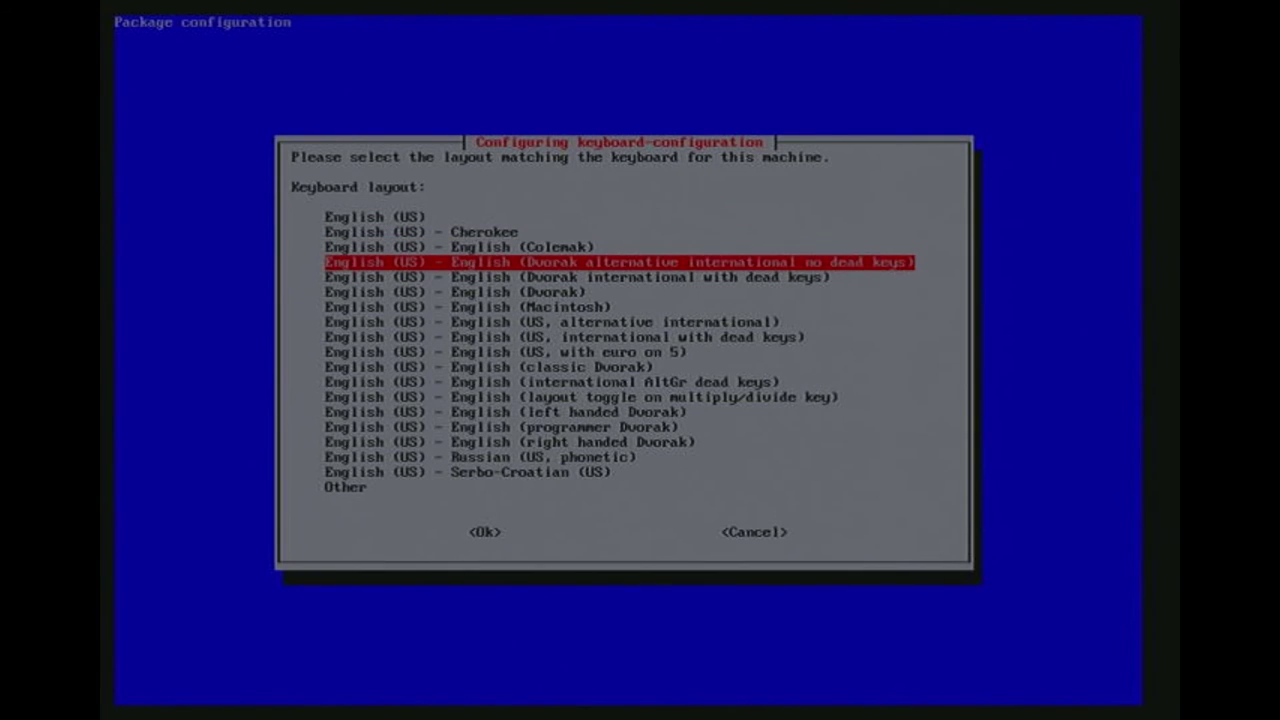
key(Down)
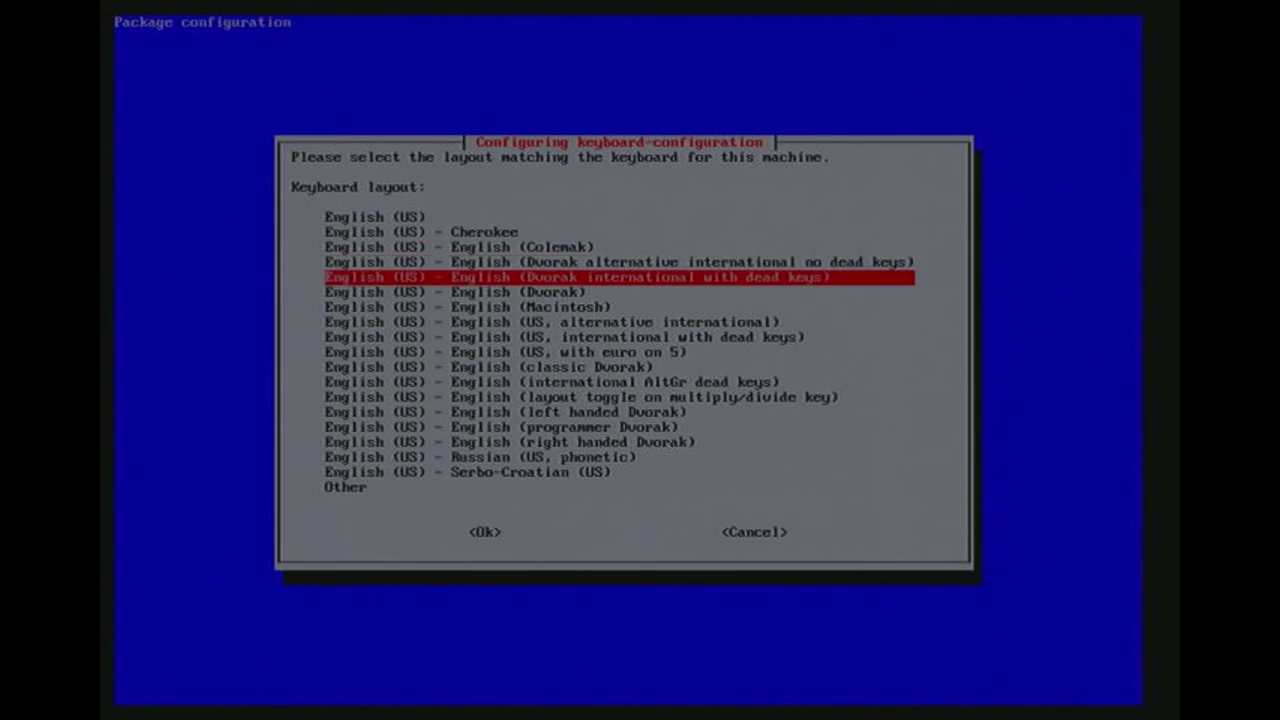
key(Down)
key(Down)
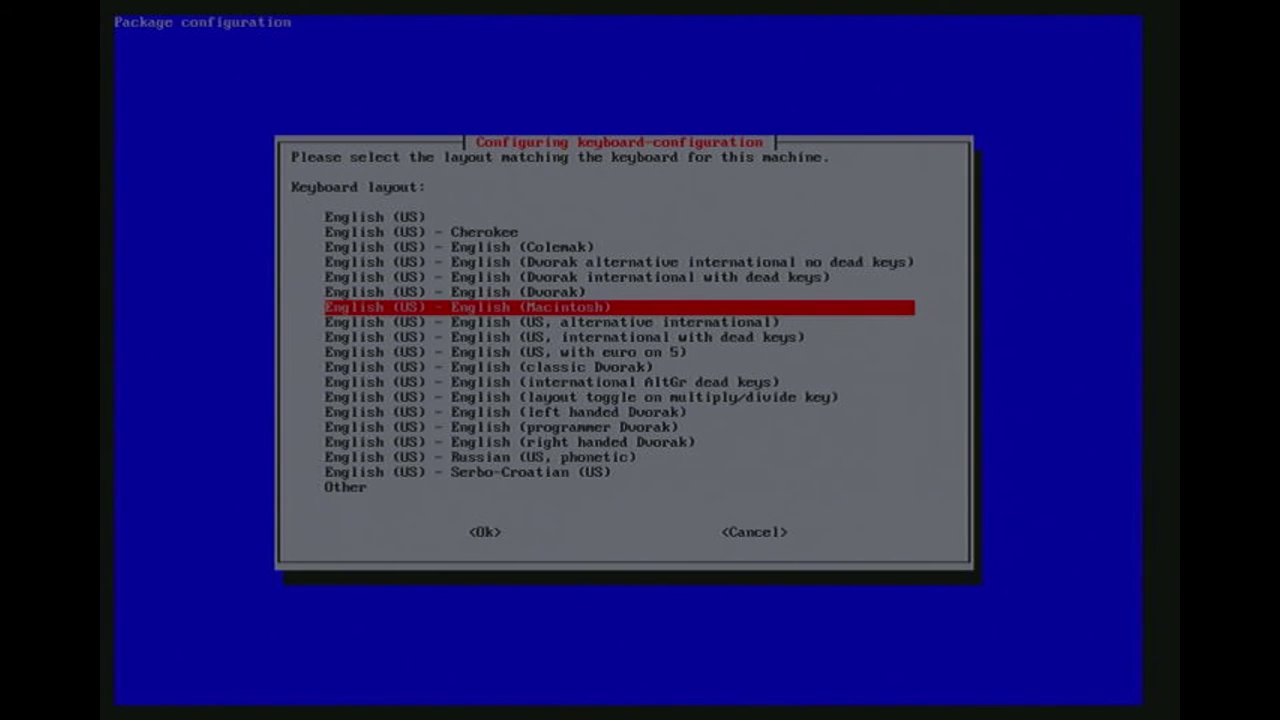
key(Down)
key(Down)
key(Down)
key(Down)
key(Down)
key(Down)
key(Down)
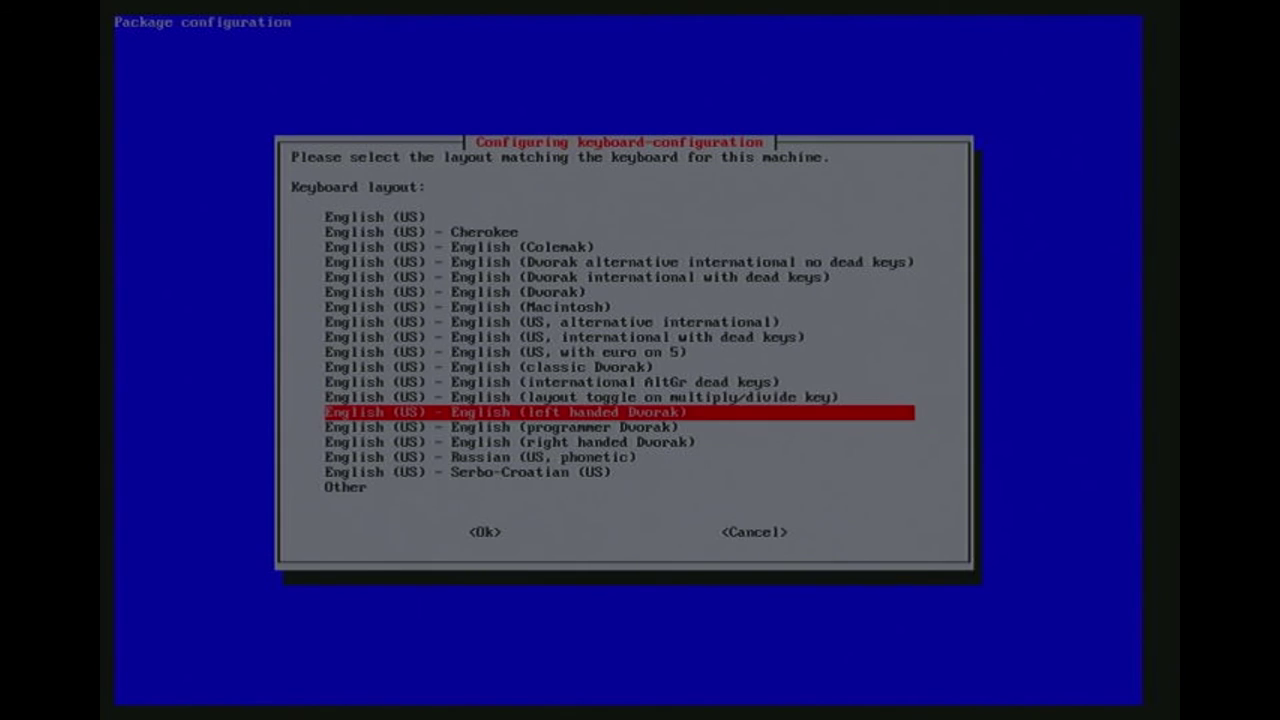
- Choose the plain English (US) layout for the keyboard
key(Up)
key(Up)
key(Up)
key(Up)
key(Up)
key(Up)
key(Up)
key(Up)
key(Up)
key(Up)
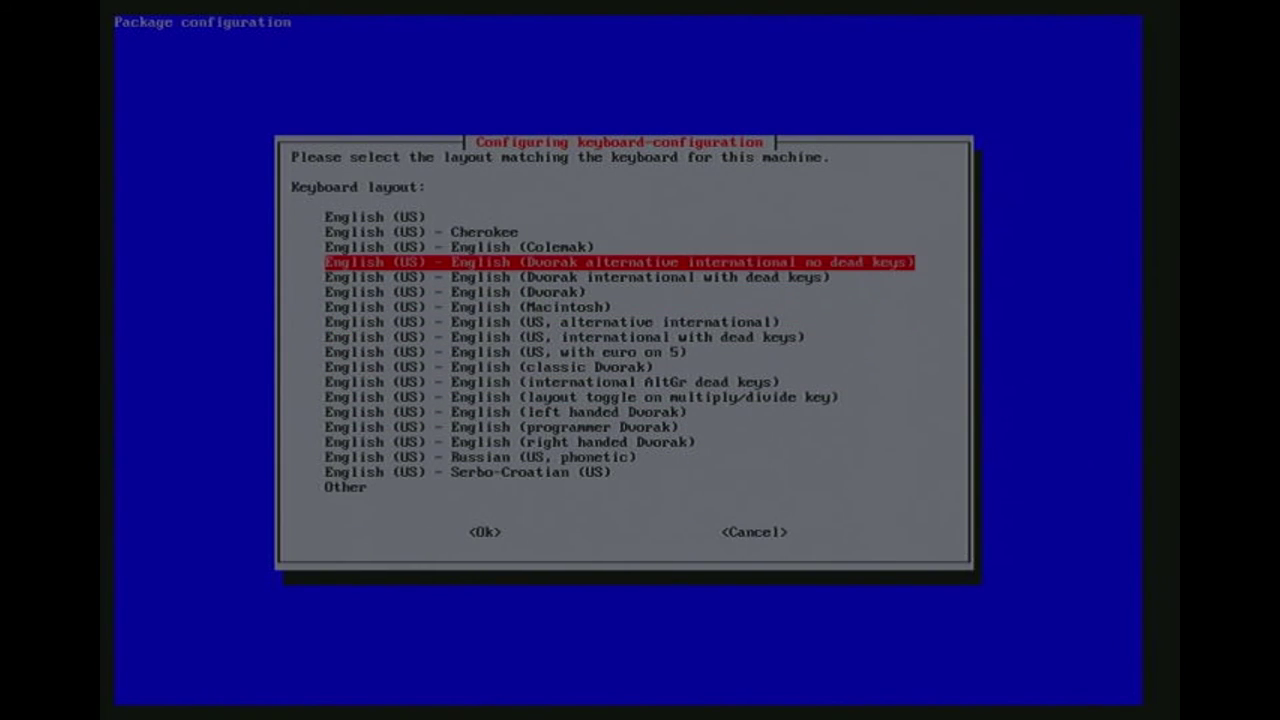
key(Up)
key(Up)
key(Up)
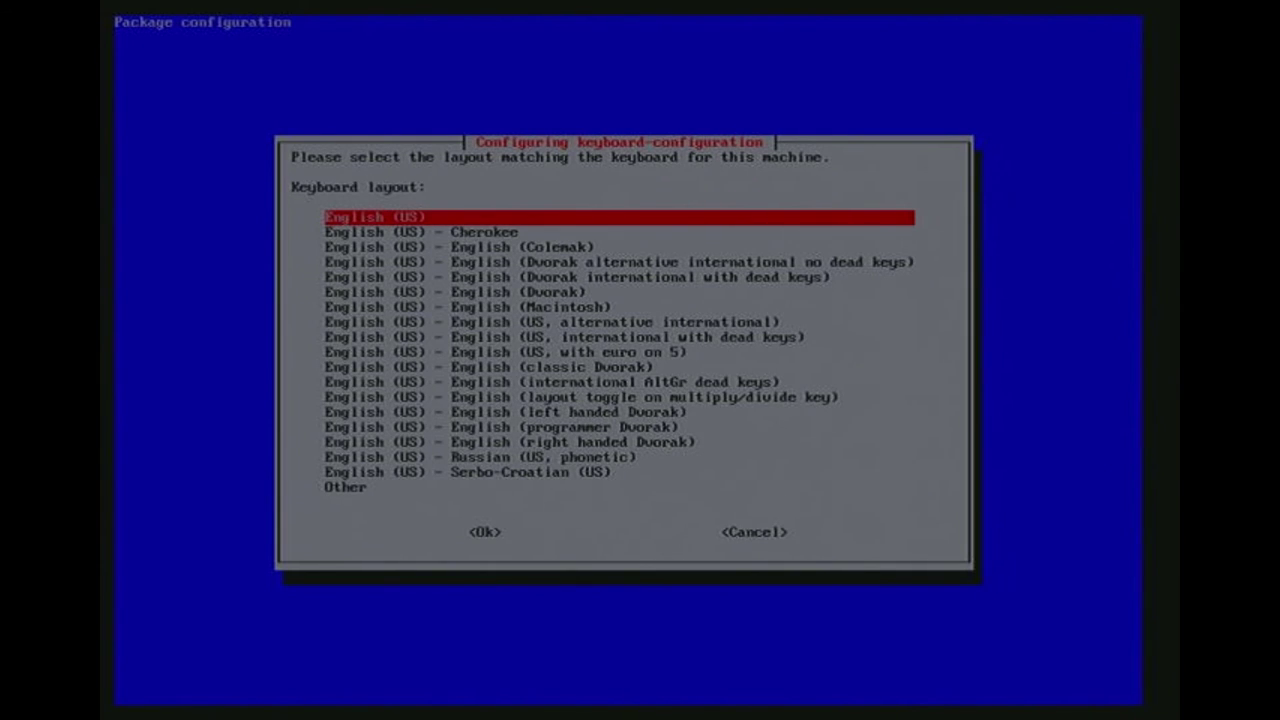
key(Return)
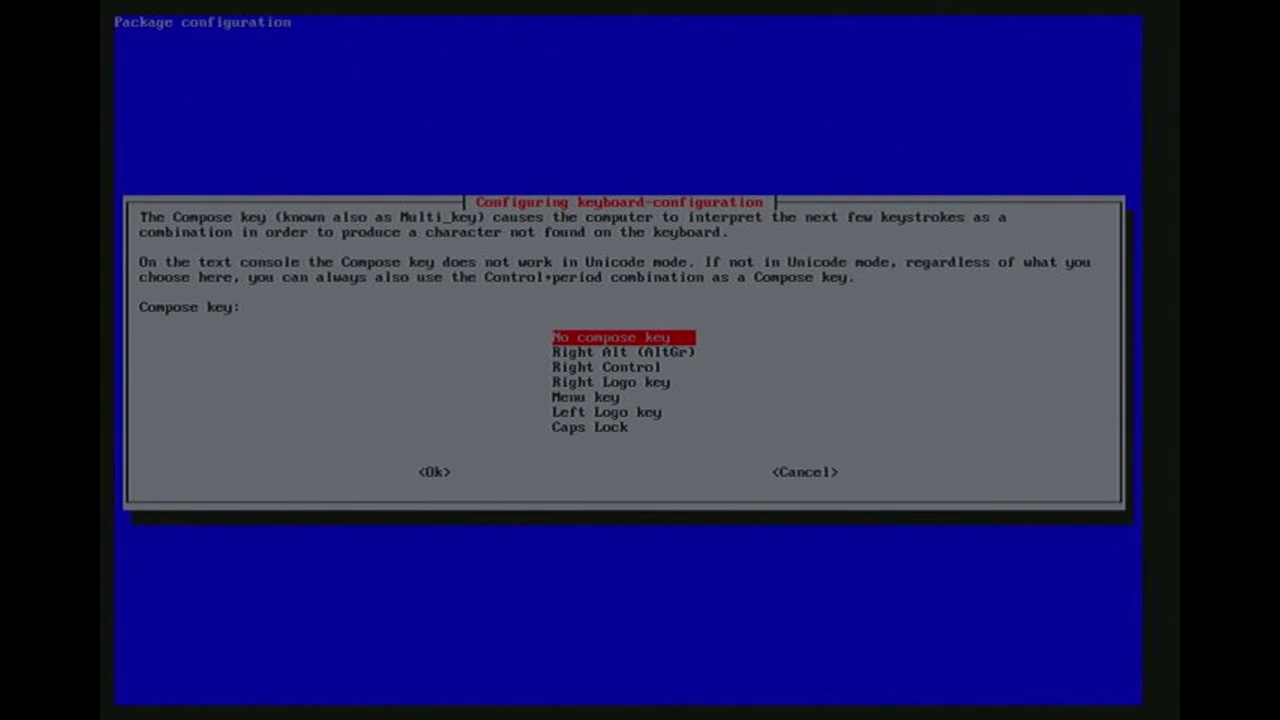
- Choose no compose key and decline using Control+Alt+Backspace to terminate the X server
key(Return)
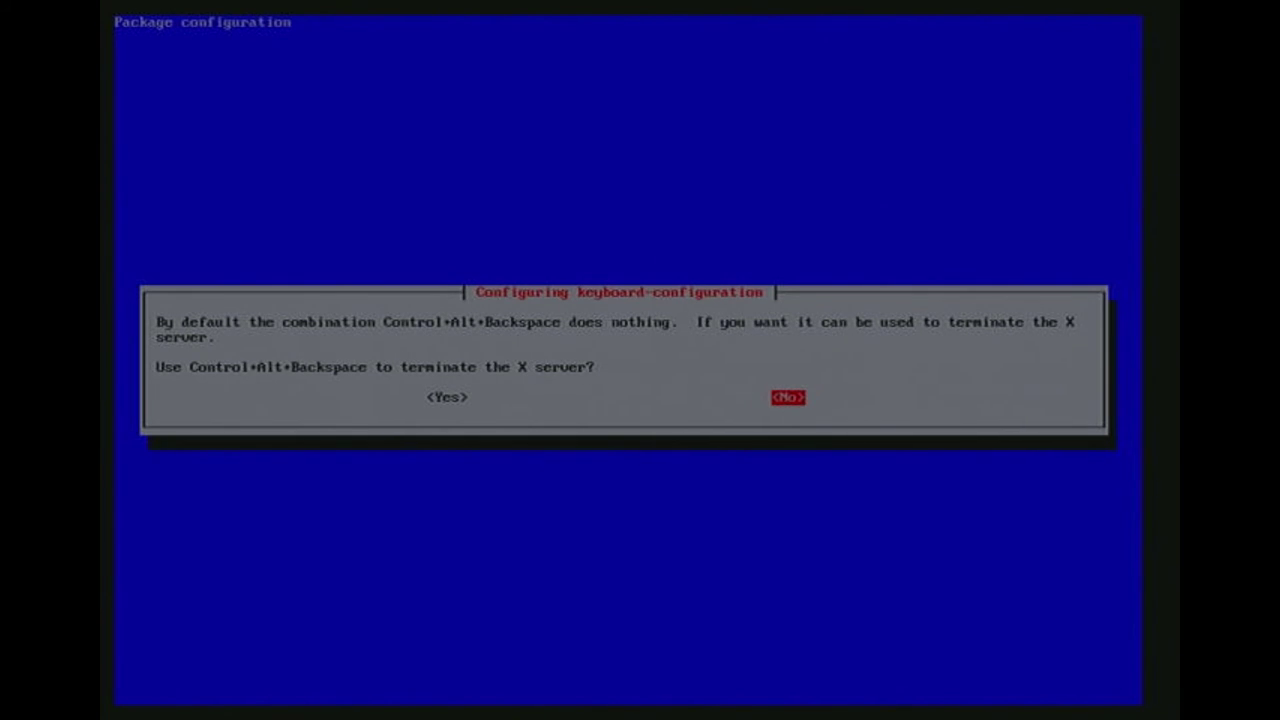
key(Left)
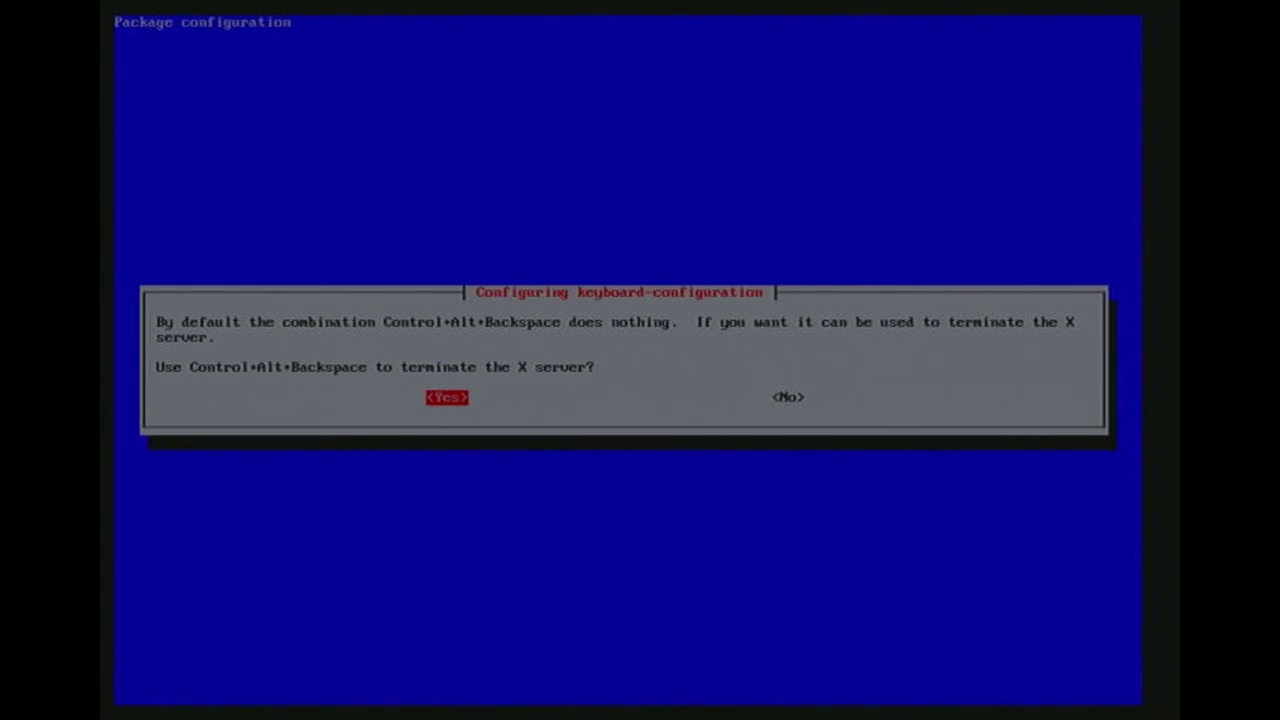
key(Right)
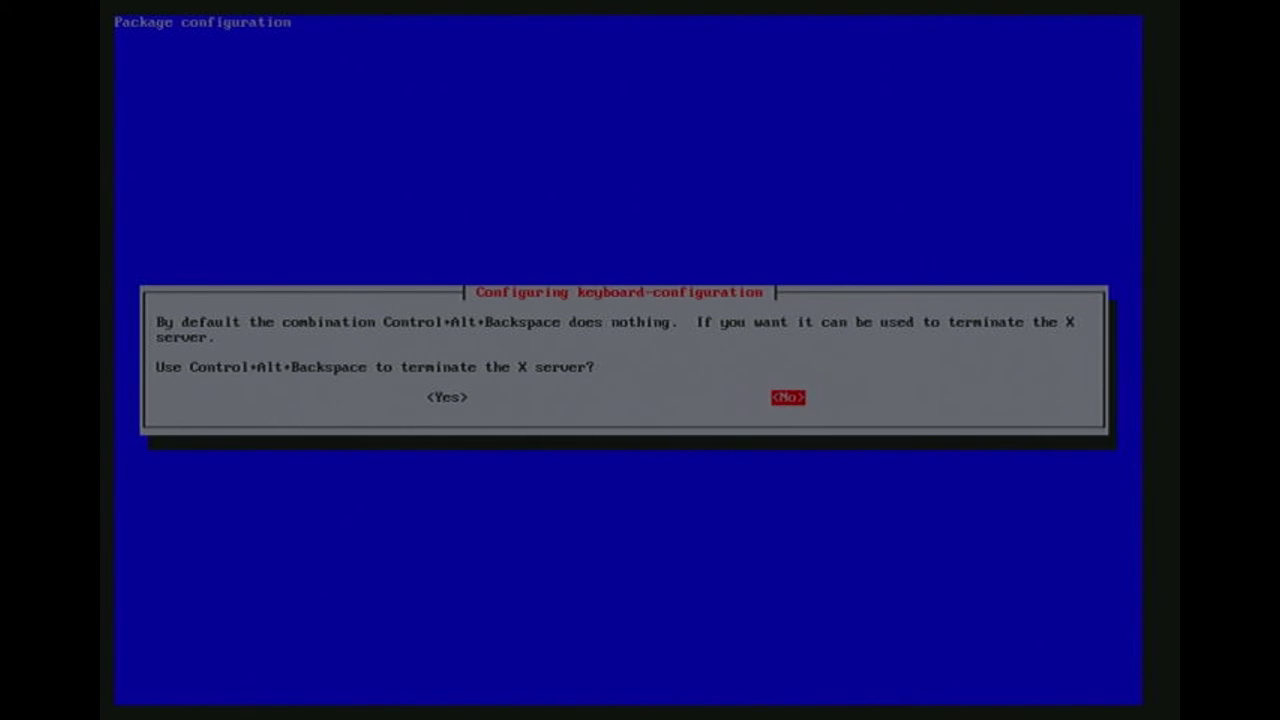
key(Return)
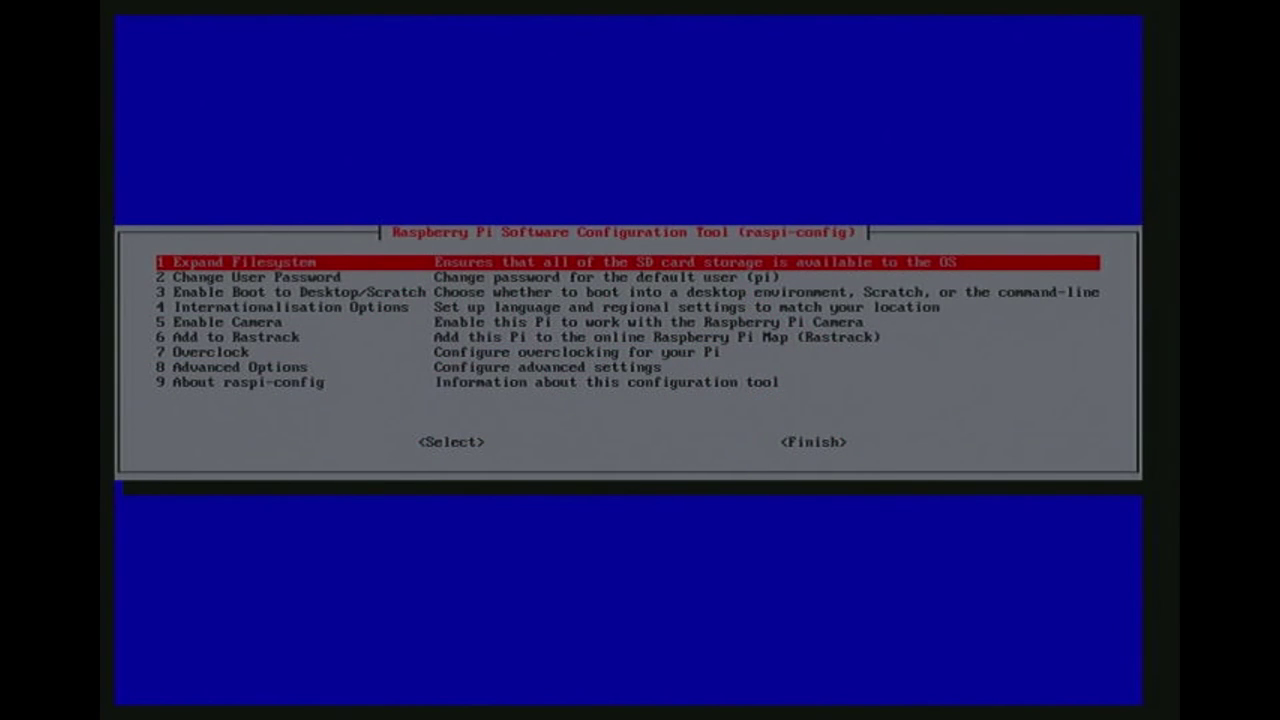
- Set the boot option to Desktop, logging in as user 'pi' at the graphical desktop
key(Down)
key(Down)
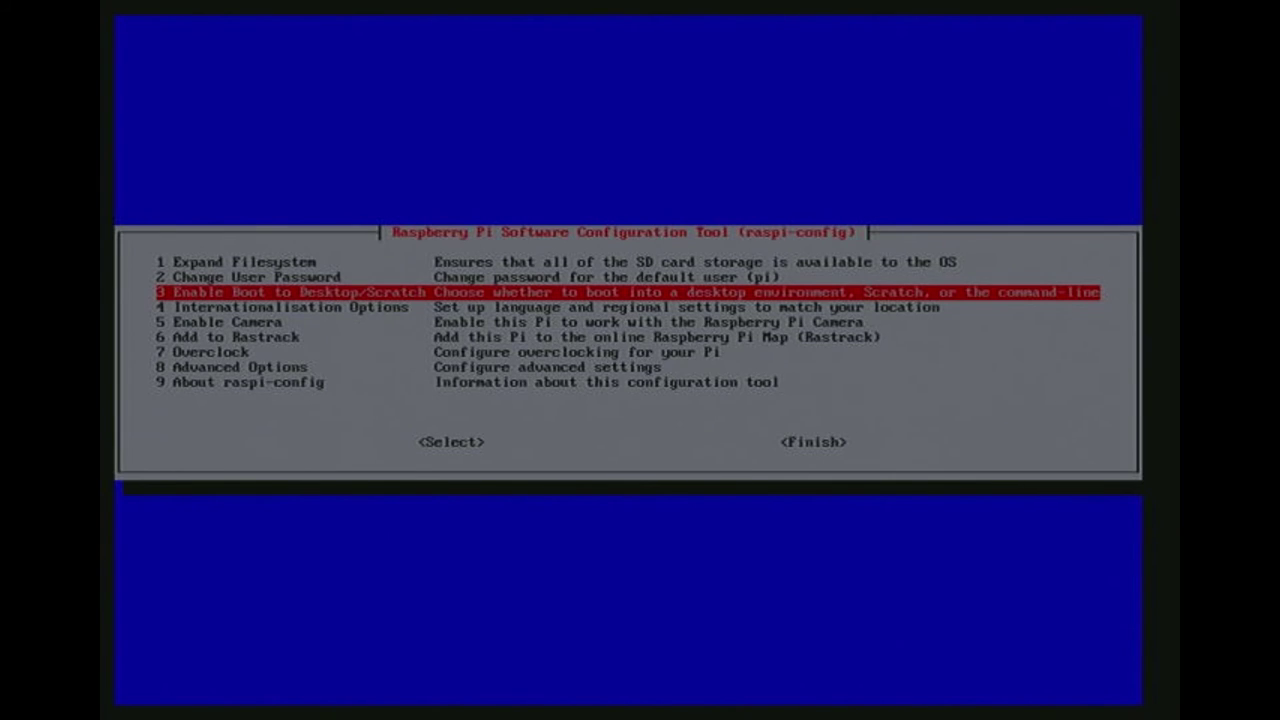
key(Return)
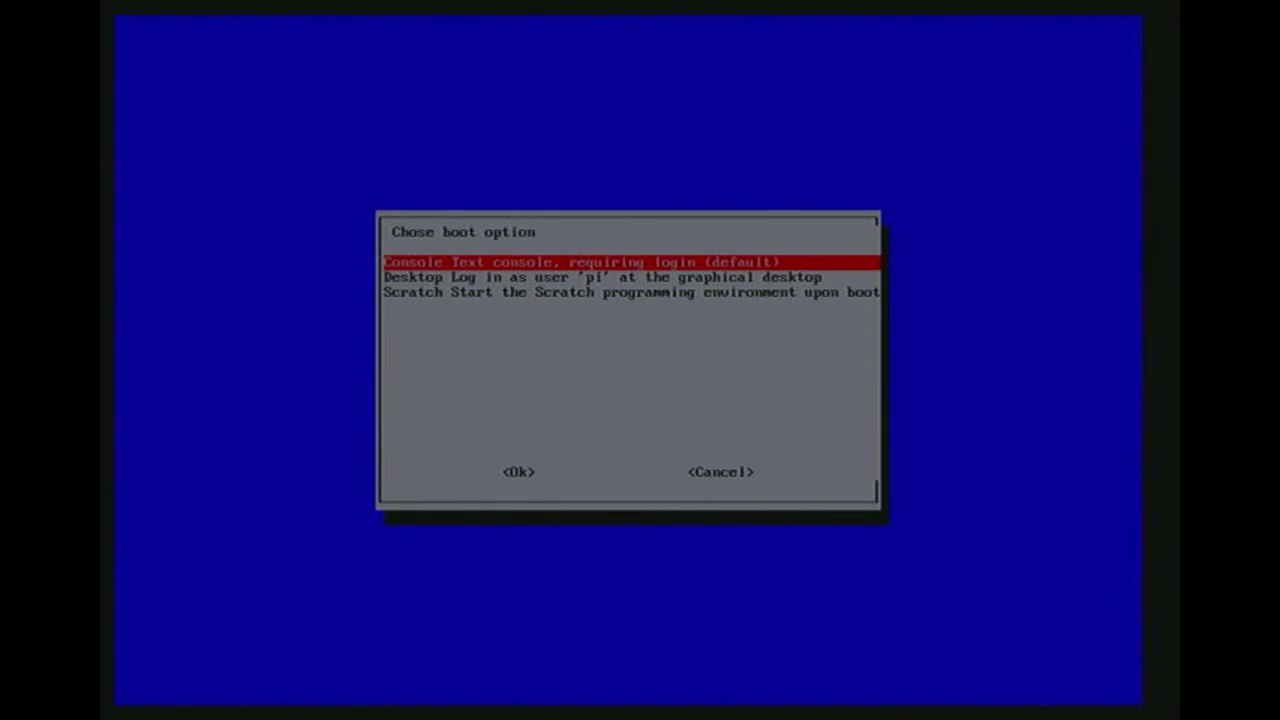
key(Down)
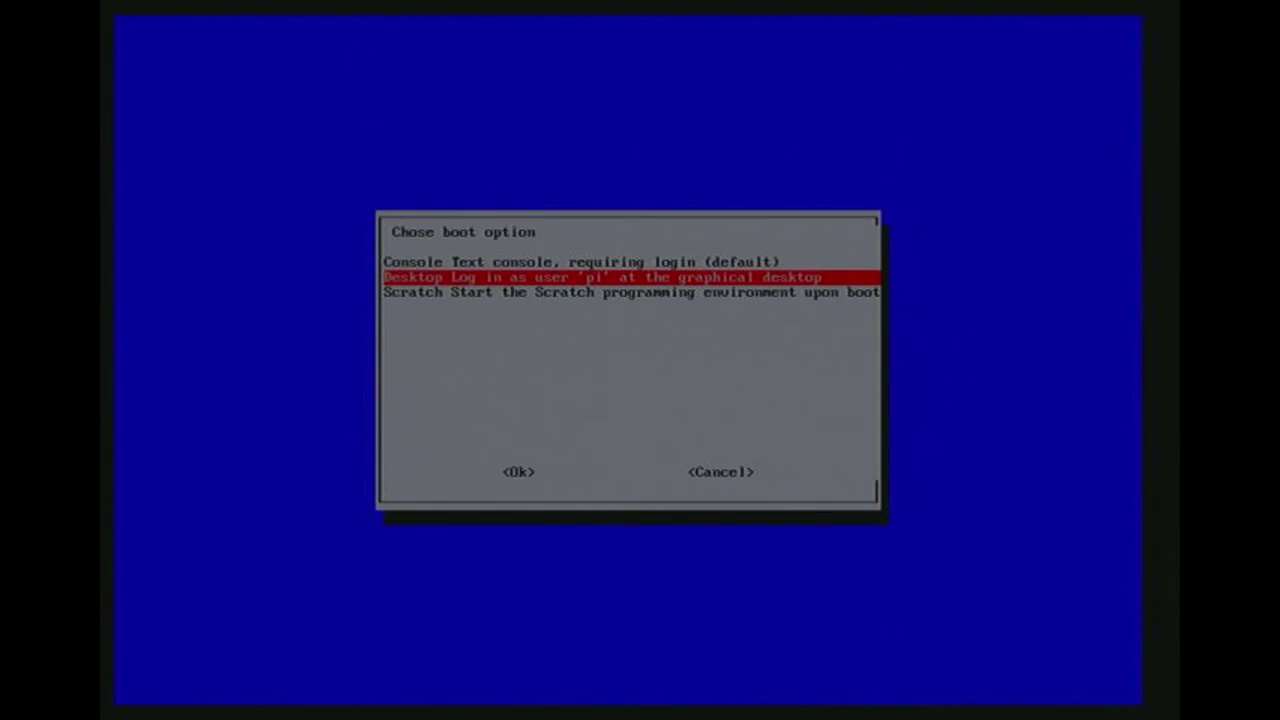
key(Return)
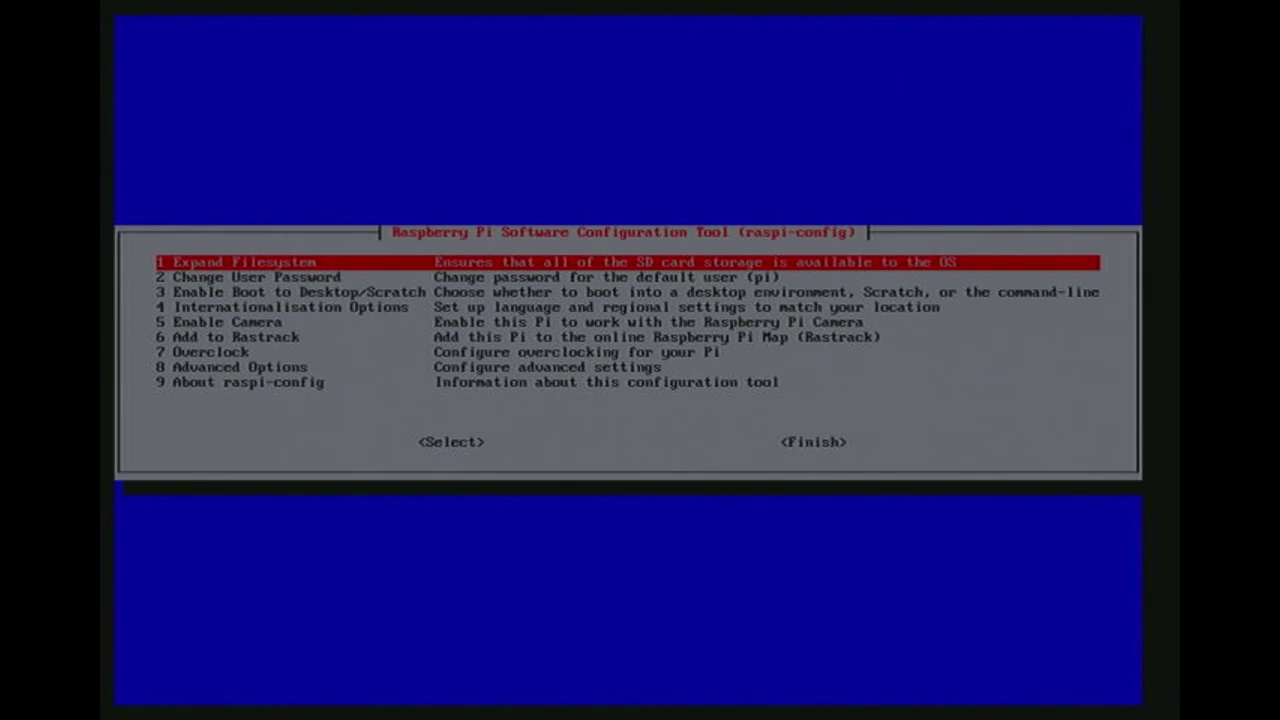
- Finish the raspi-config setup and reboot the Raspberry Pi
key(Tab)
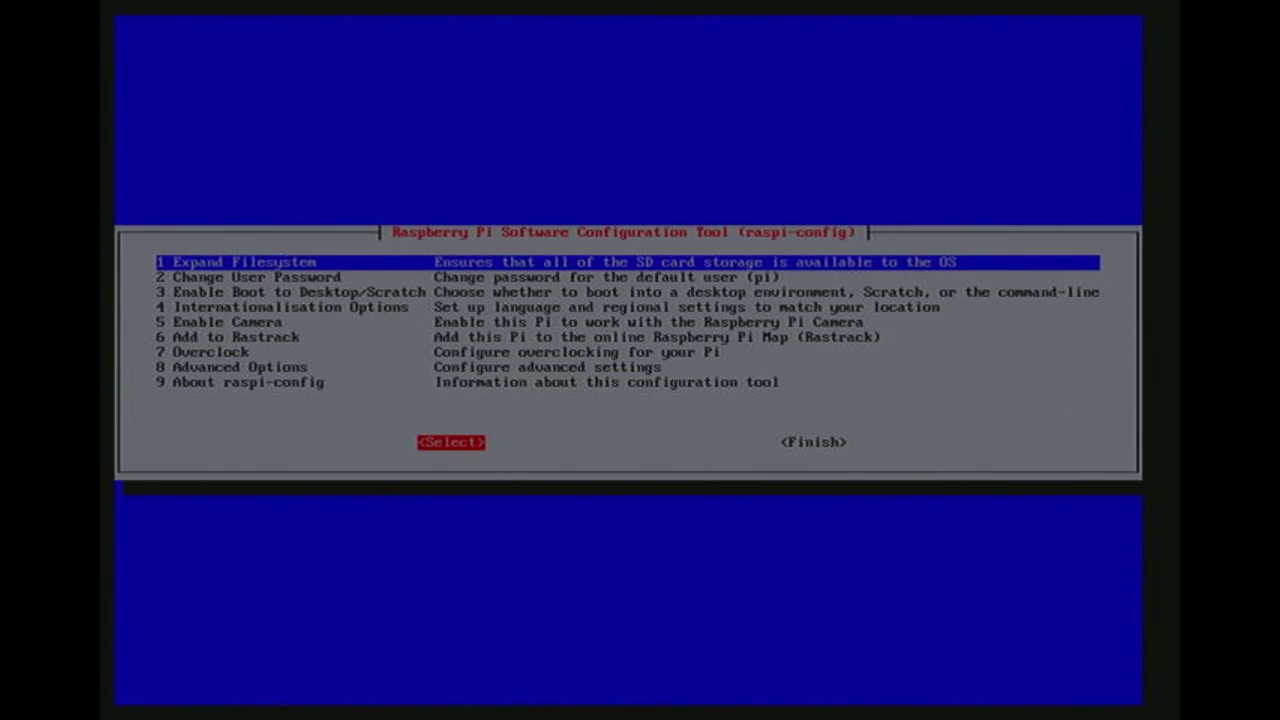
key(Tab)
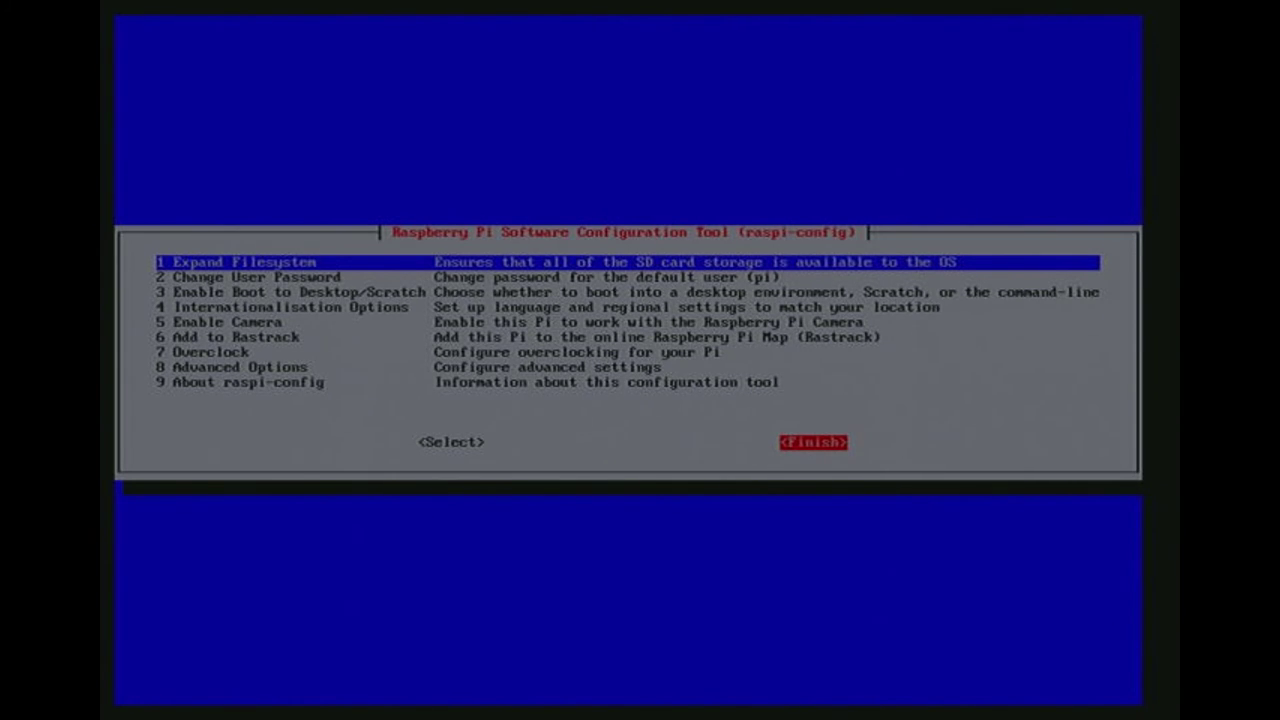
key(Return)
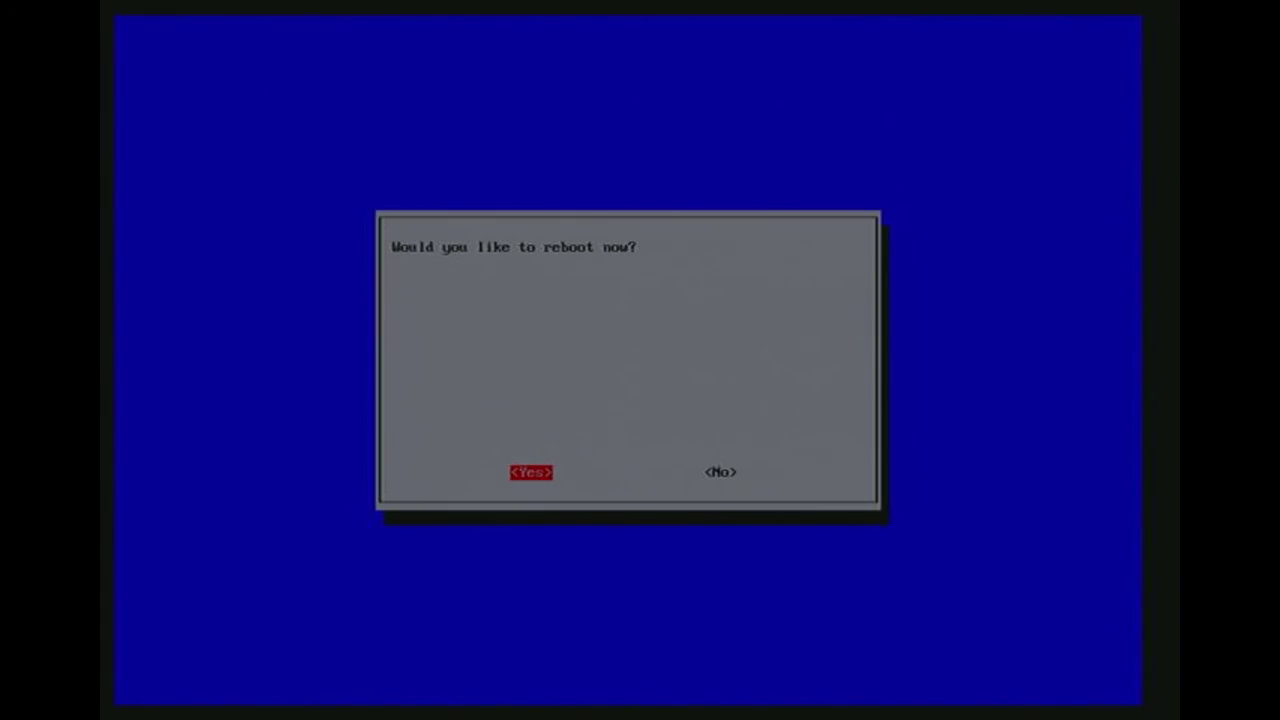
key(Return)
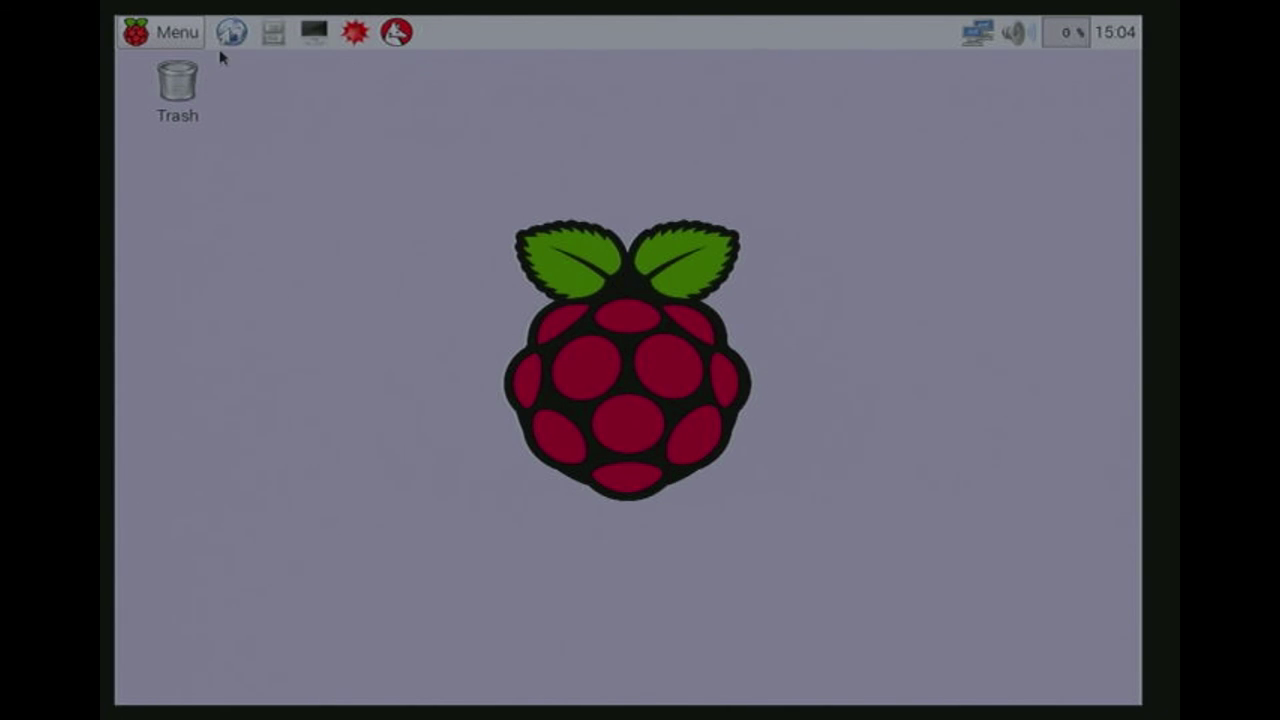
- Examine the application categories available on the Raspbian desktop, including the Games and Help entries
click(178, 31)
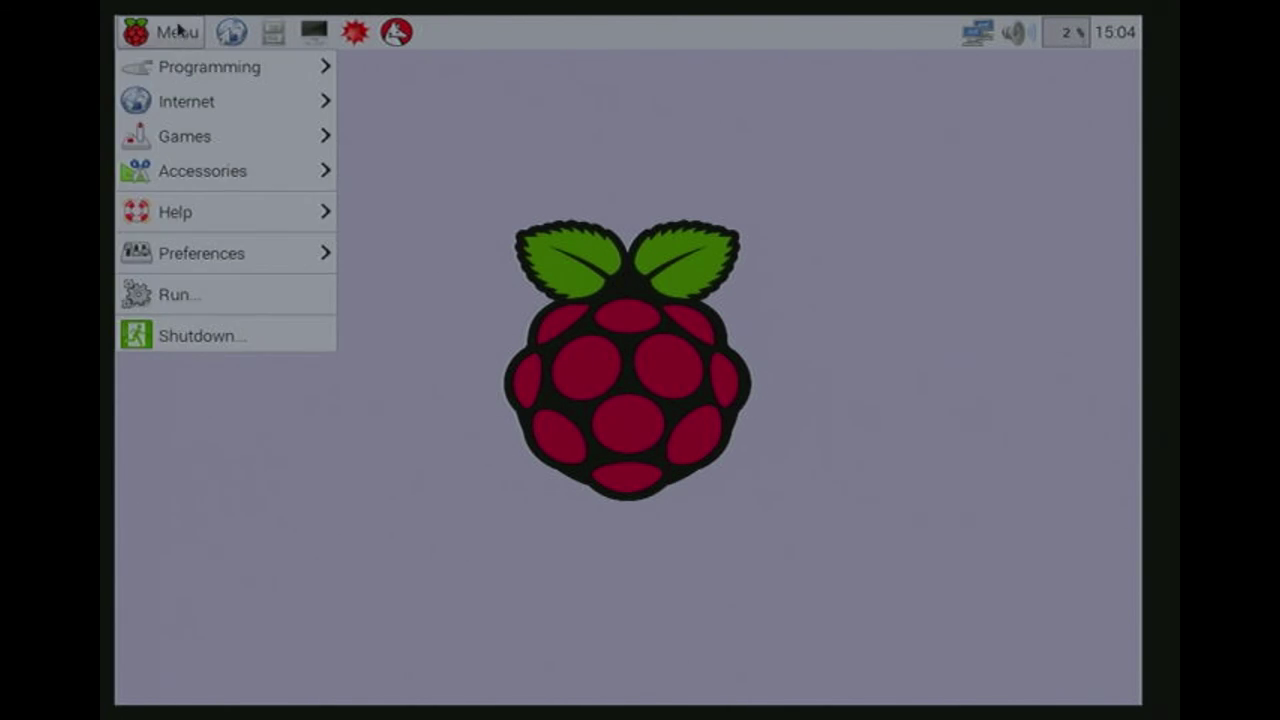
mouse_move(161, 96)
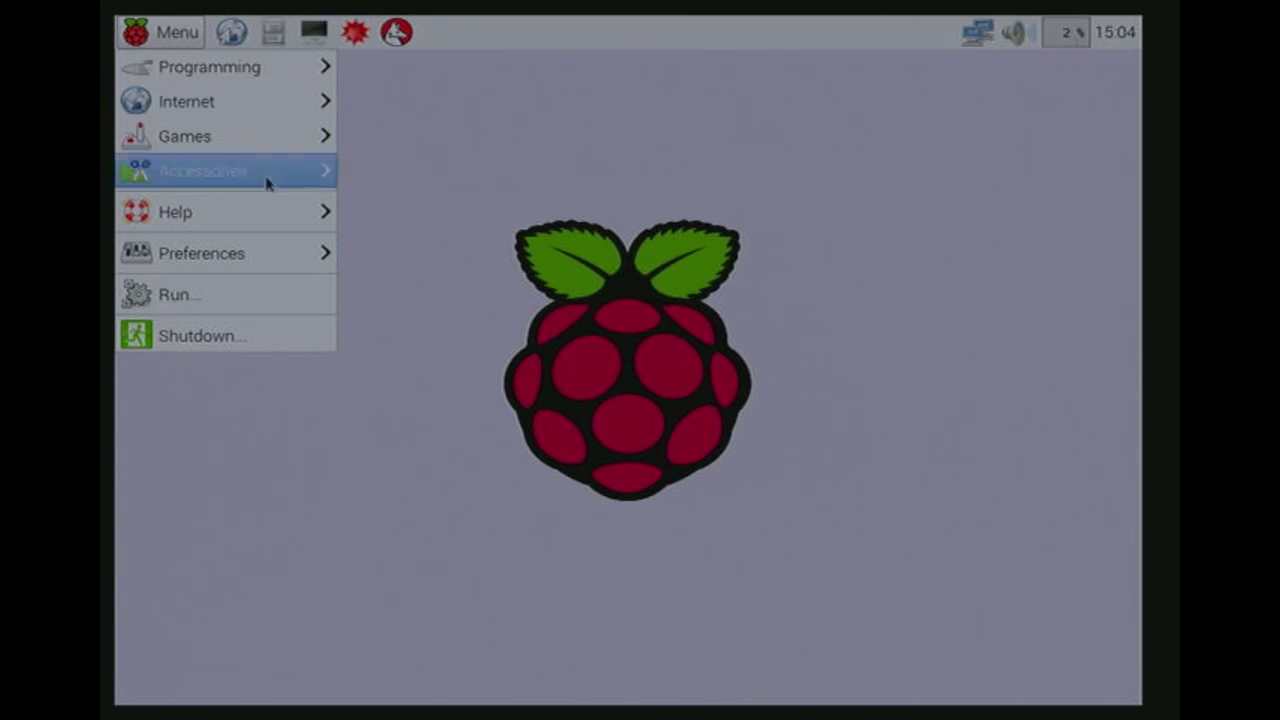
mouse_move(268, 155)
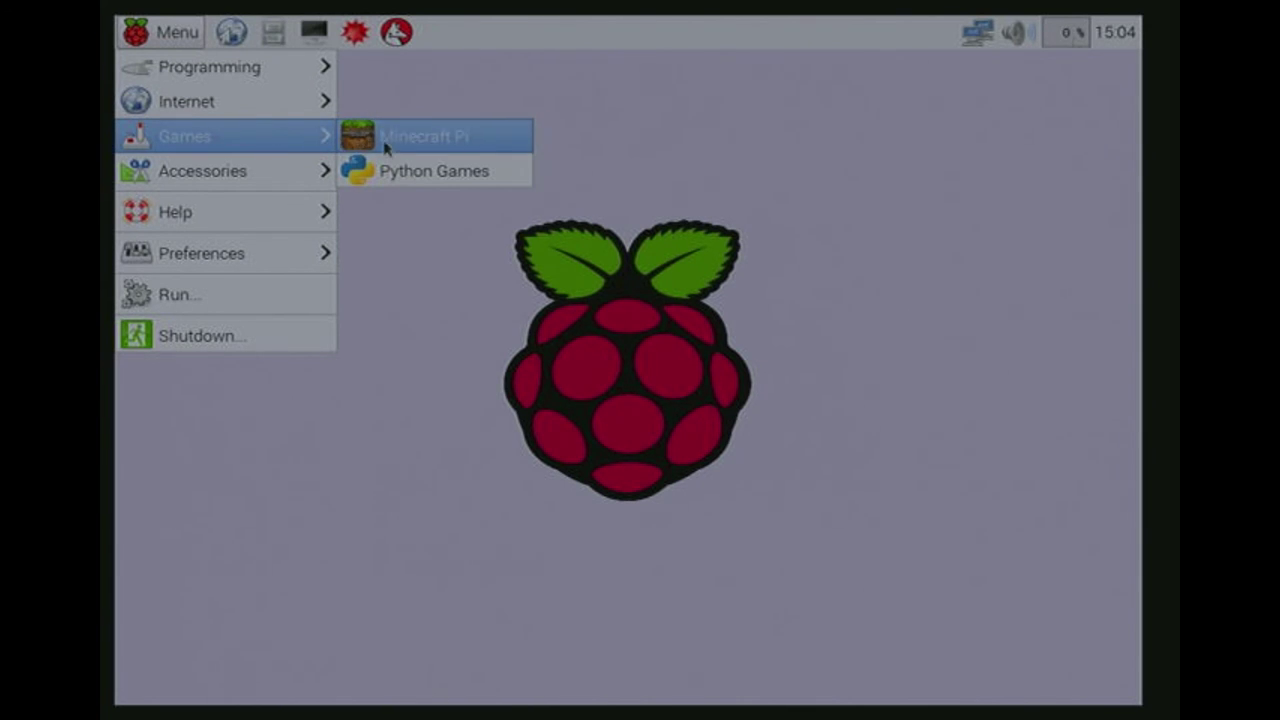
mouse_move(300, 229)
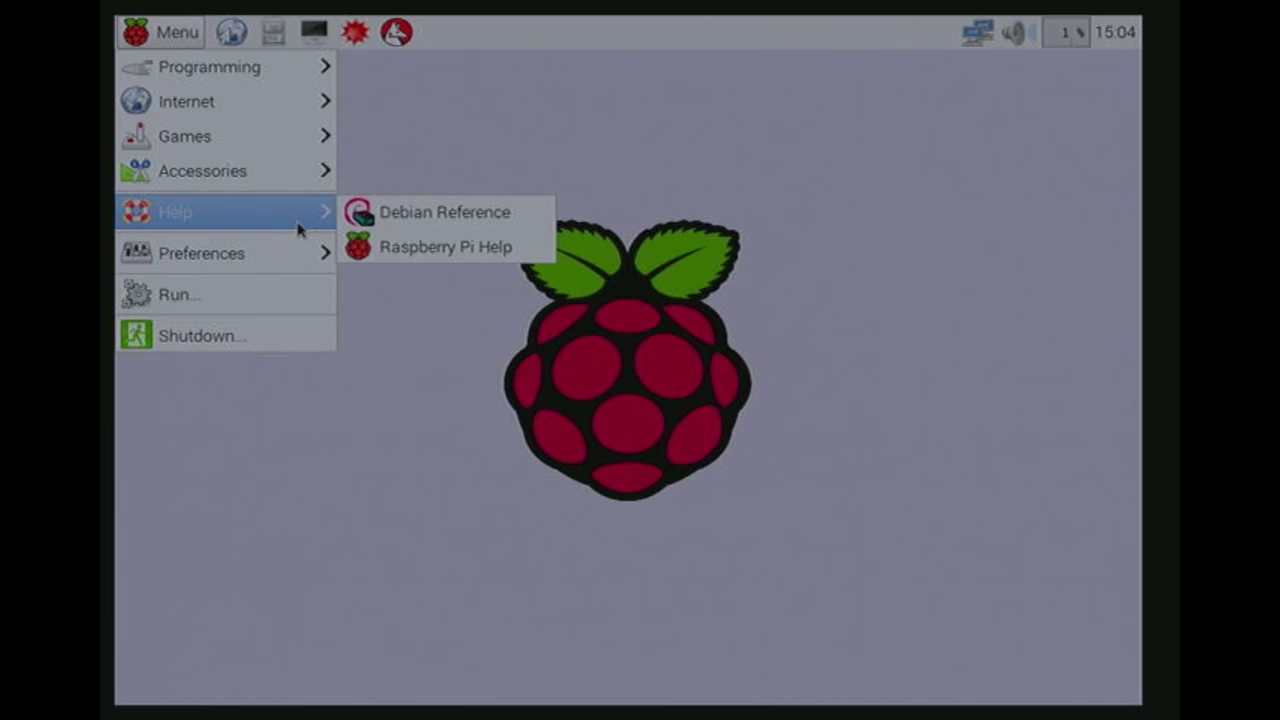